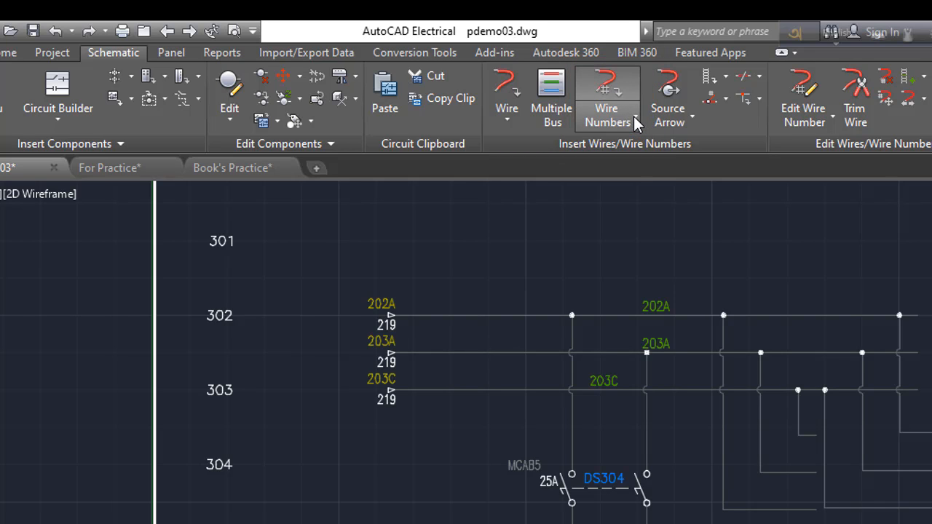
# Open the Wire Numbers command and compare the Sequential and Line Reference tag modes in the wire tagging dialog, then cancel
pyautogui.click(634, 117)
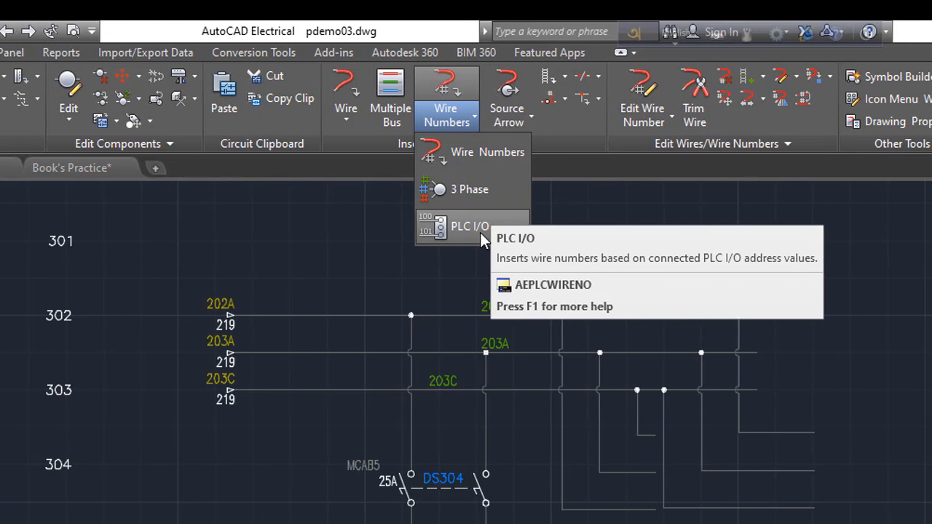
pyautogui.click(410, 23)
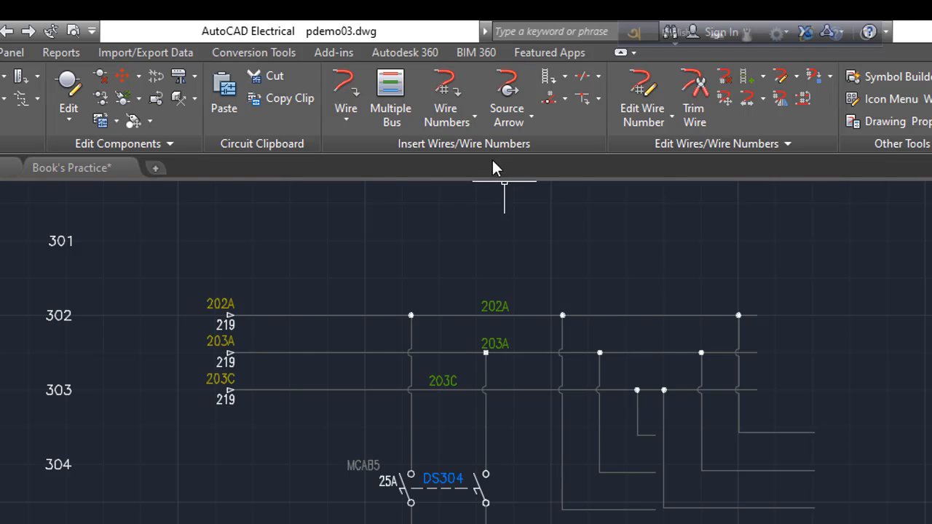
pyautogui.click(472, 117)
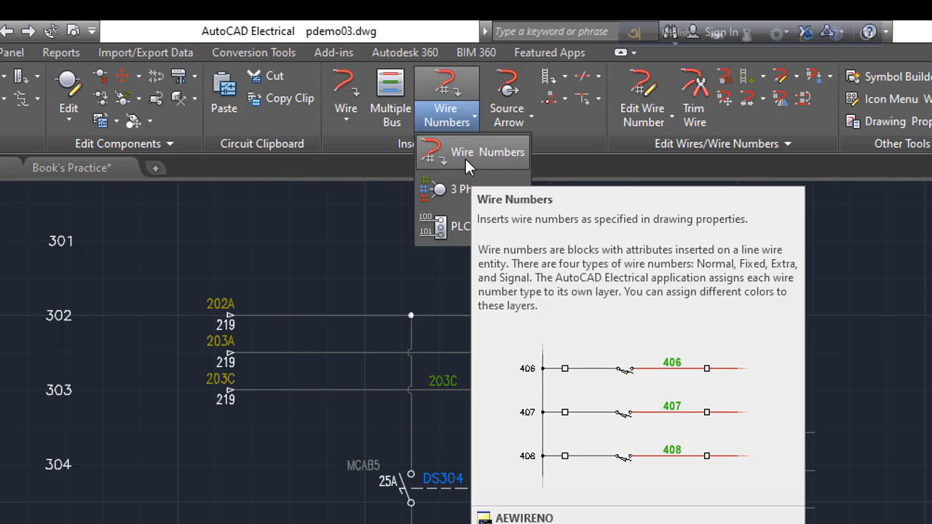
pyautogui.click(458, 158)
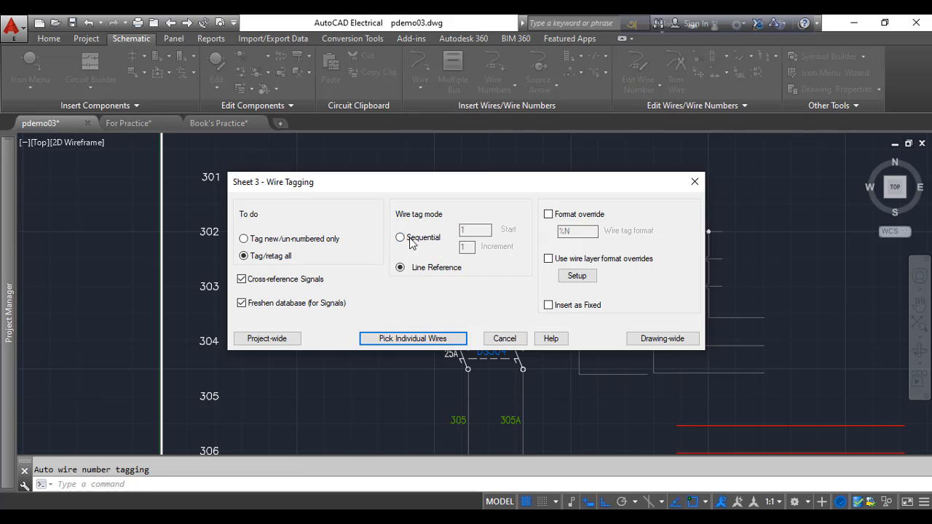
pyautogui.click(412, 243)
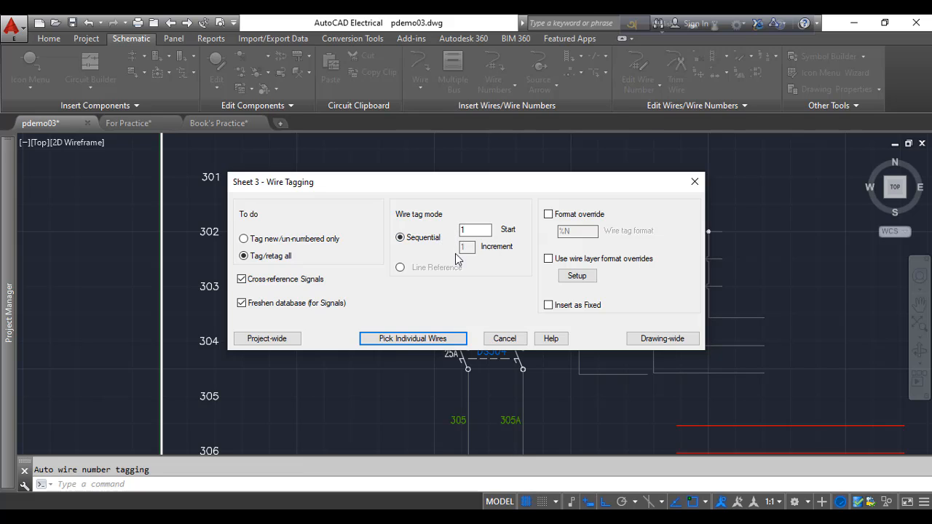
pyautogui.click(399, 268)
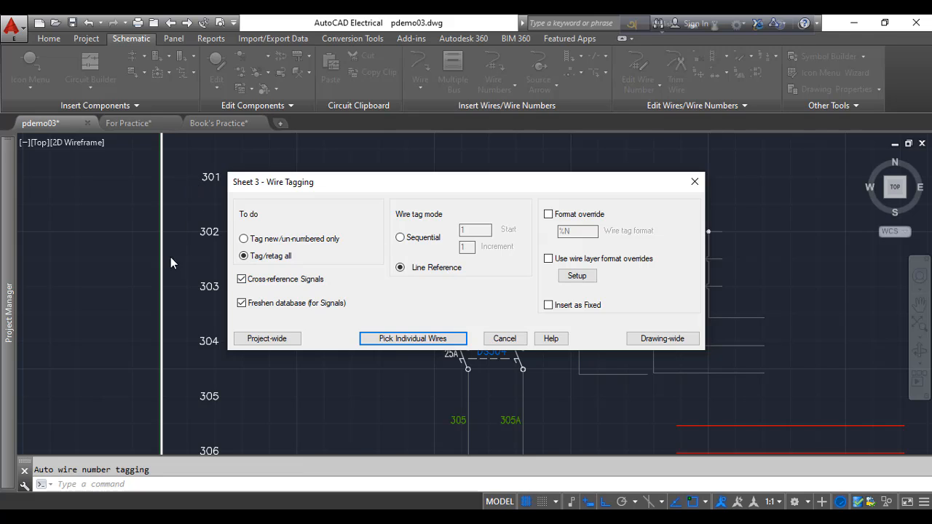
pyautogui.click(505, 339)
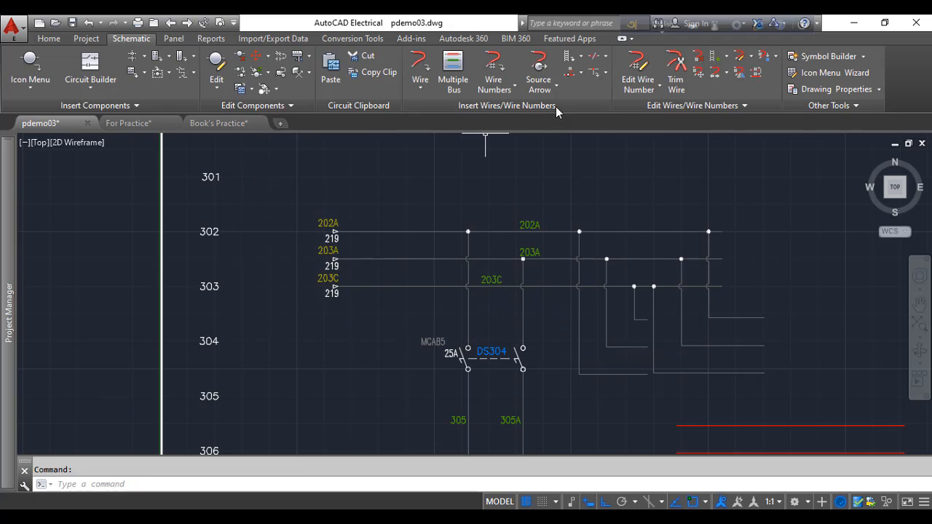
# Open the Insert Ladder dialog and review the No Bus and No Rungs draw options, then cancel
pyautogui.click(580, 58)
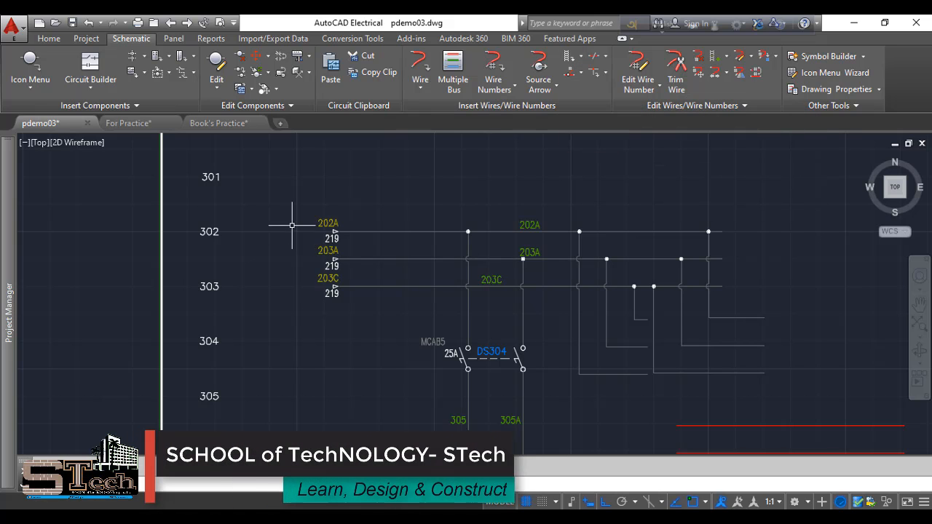
pyautogui.scroll(-6, 298, 230)
pyautogui.scroll(3, 291, 316)
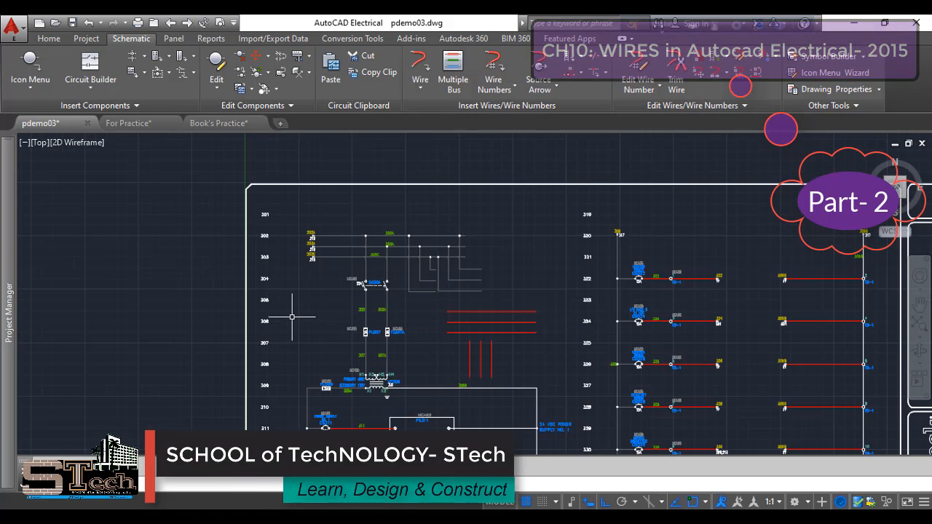
pyautogui.scroll(4, 295, 313)
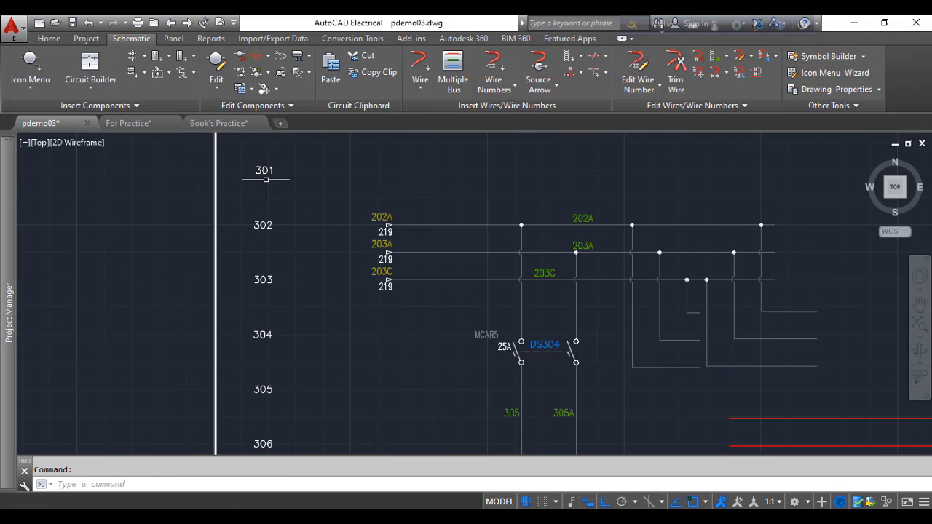
pyautogui.scroll(-2, 258, 235)
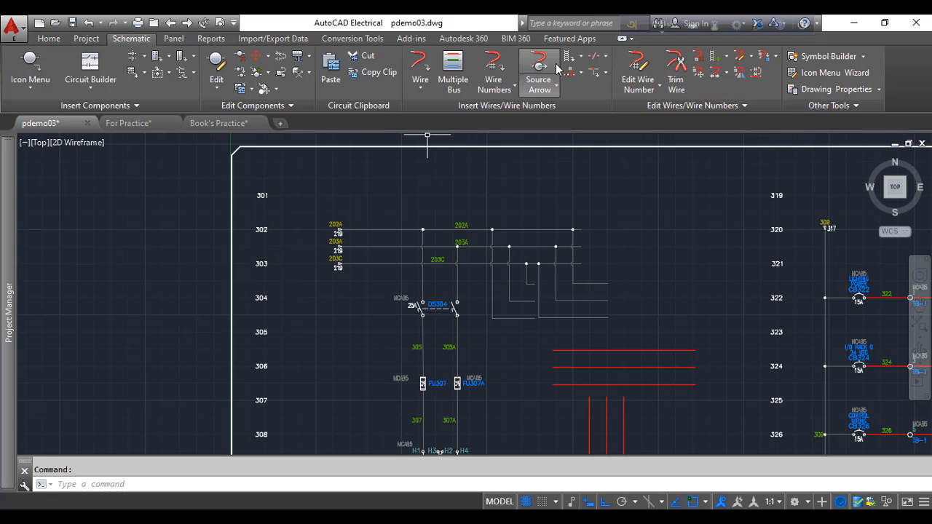
pyautogui.click(580, 57)
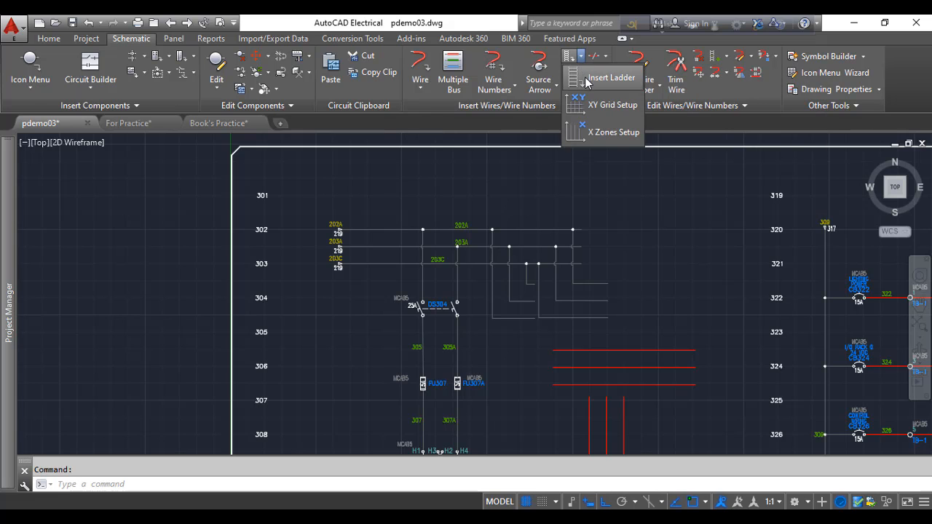
pyautogui.click(604, 77)
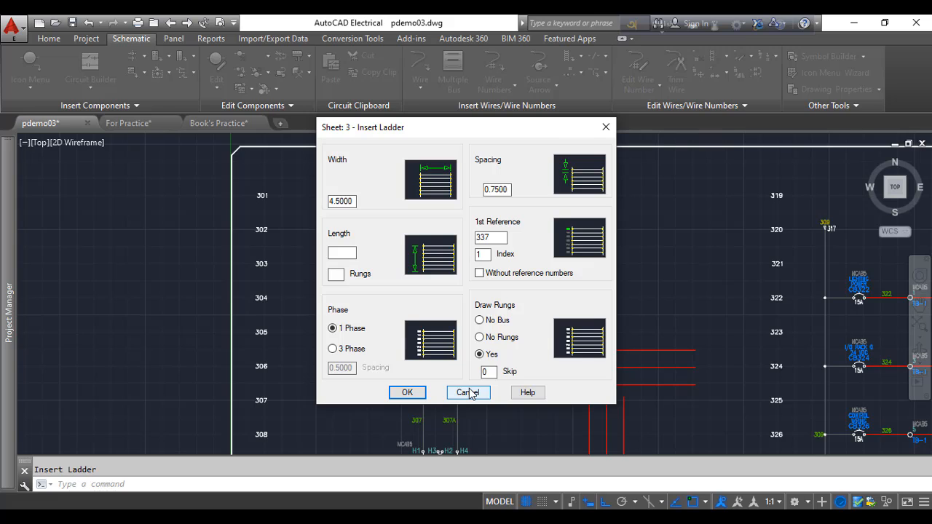
pyautogui.click(479, 320)
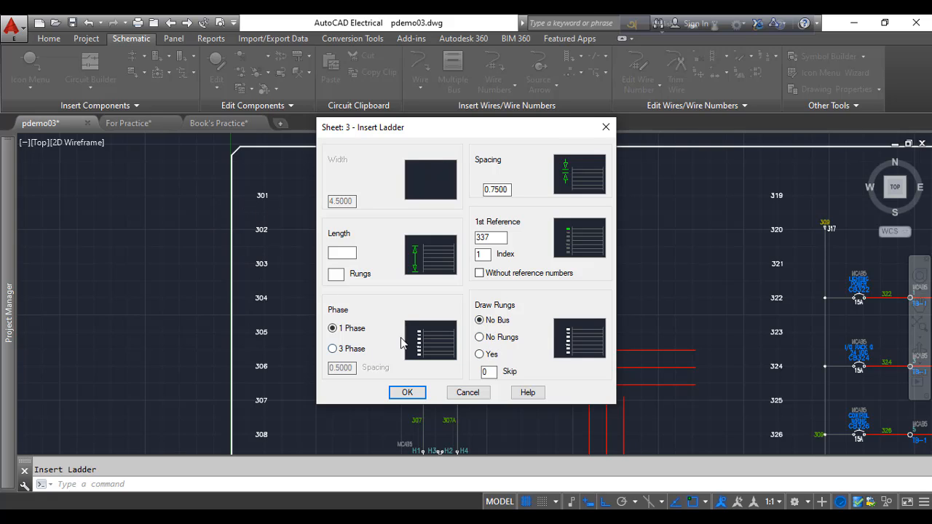
pyautogui.click(479, 337)
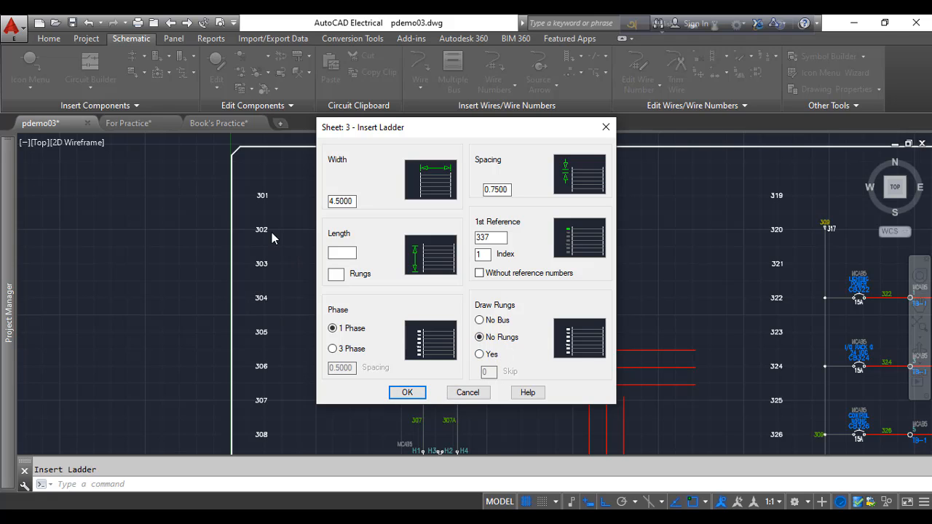
pyautogui.click(470, 393)
# Switch to the For Practice drawing and open its wire tagging dialog to review the X-Y Grid mode, then cancel
pyautogui.click(212, 122)
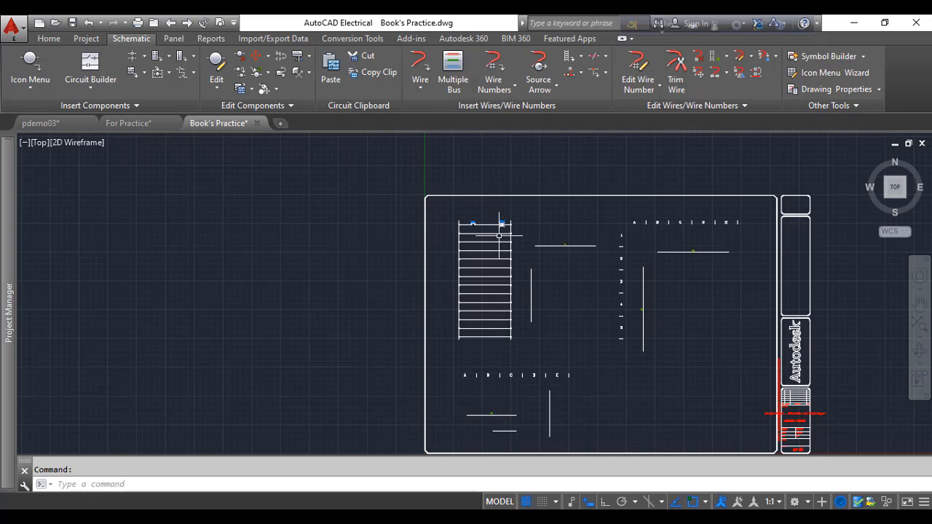
pyautogui.scroll(6, 473, 230)
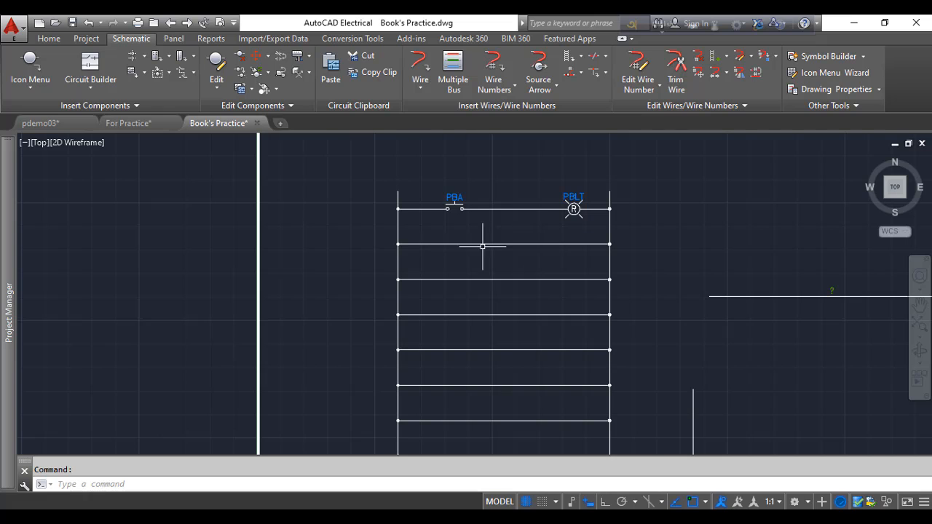
pyautogui.click(137, 125)
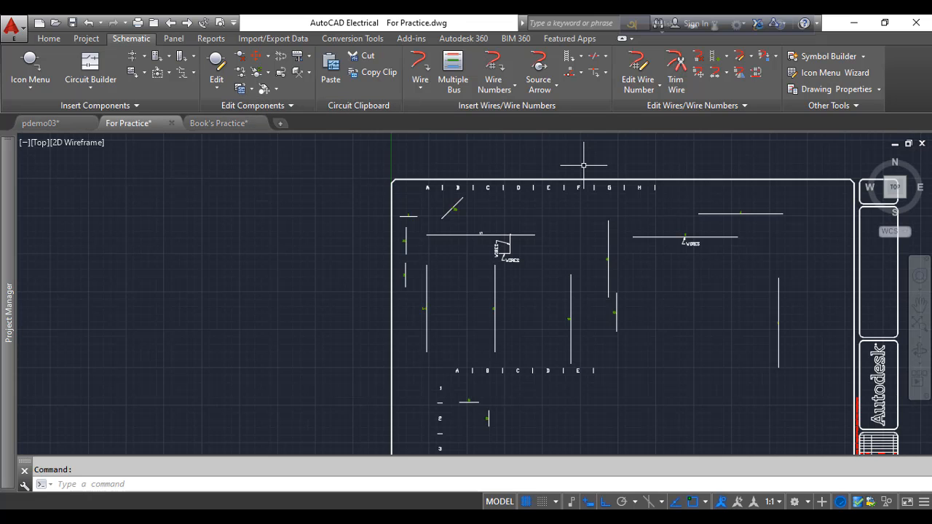
pyautogui.scroll(2, 583, 165)
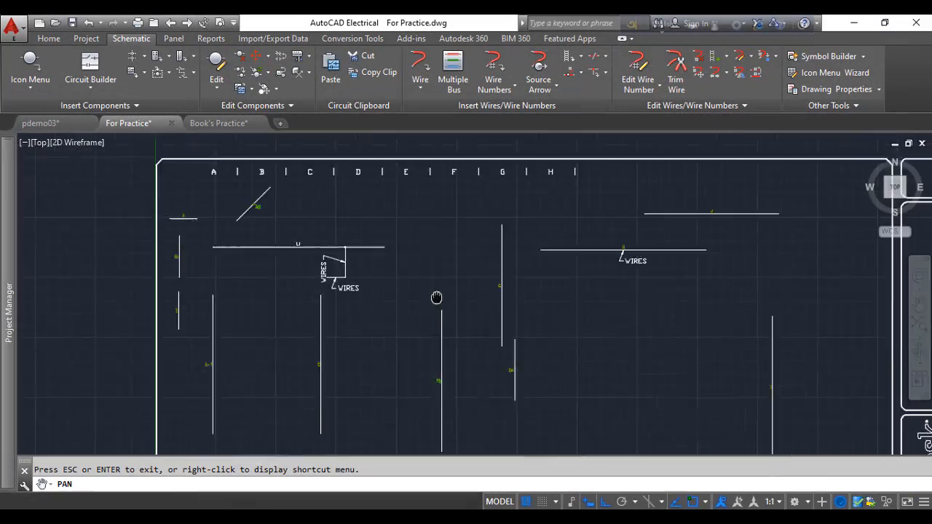
pyautogui.moveTo(436, 298)
pyautogui.mouseDown()
pyautogui.moveTo(439, 174)
pyautogui.moveTo(449, 195)
pyautogui.moveTo(459, 182)
pyautogui.mouseUp()
pyautogui.moveTo(468, 248); pyautogui.dragTo(470, 233)
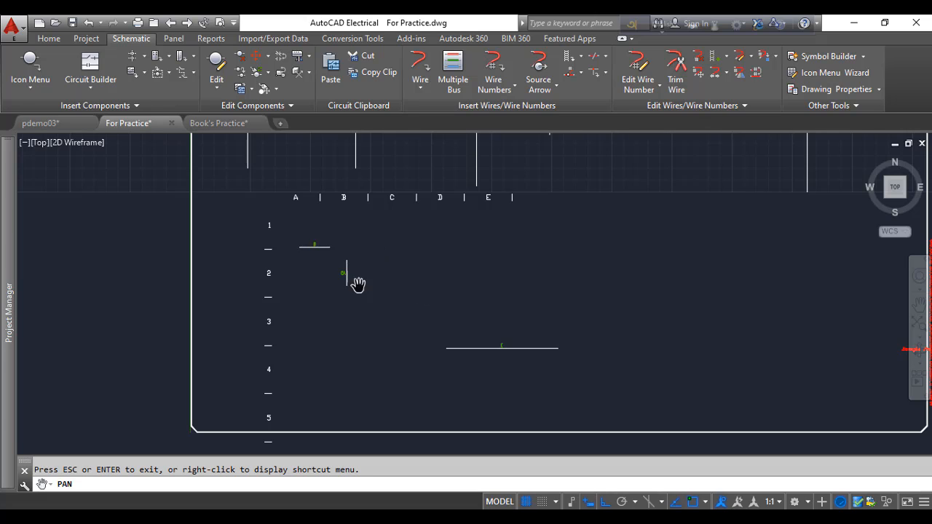
pyautogui.scroll(2, 302, 245)
pyautogui.moveTo(303, 245); pyautogui.dragTo(337, 252)
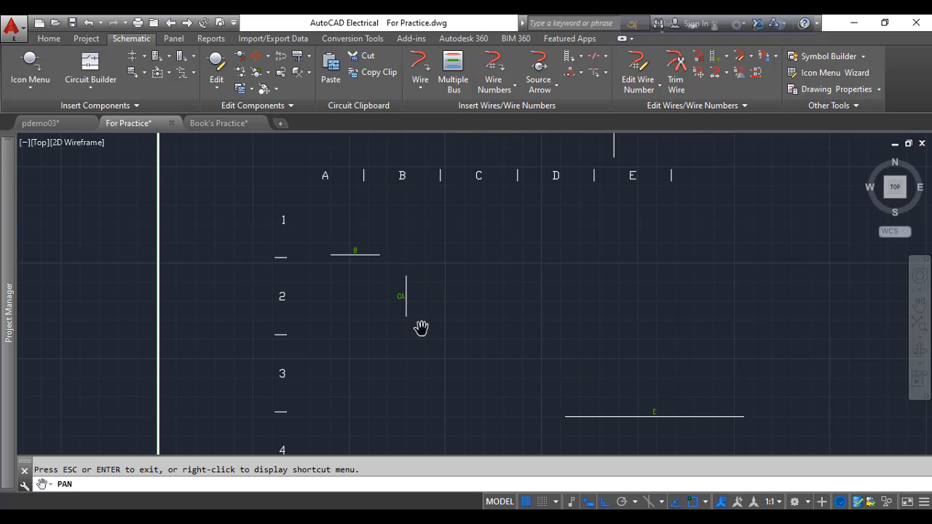
pyautogui.scroll(-5, 525, 373)
pyautogui.click(493, 83)
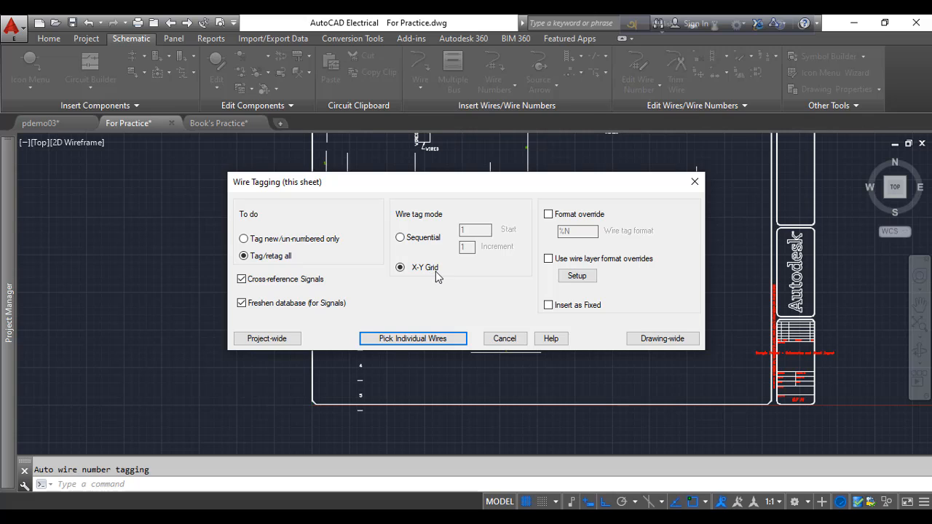
pyautogui.click(511, 339)
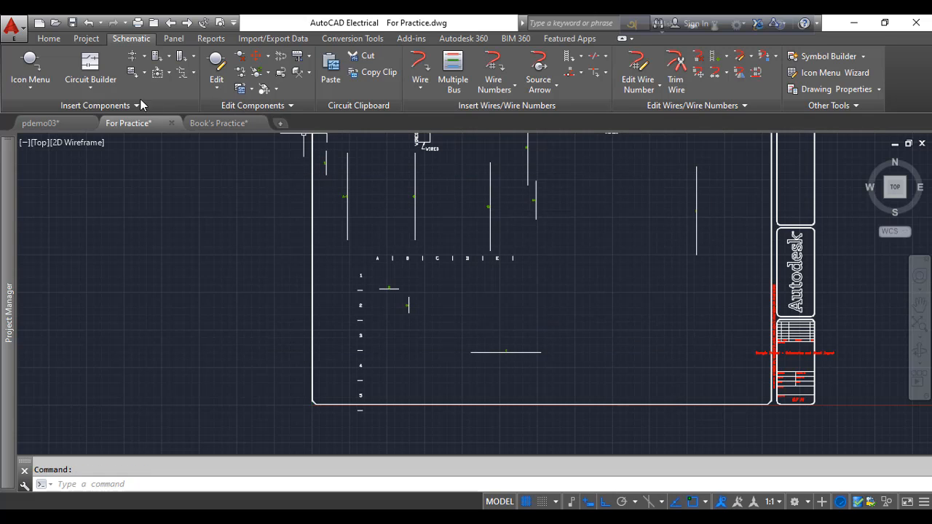
# In pdemo03, open the wire layer format overrides setup and list the available wire layers, then cancel both dialogs
pyautogui.click(61, 126)
pyautogui.scroll(-5, 381, 257)
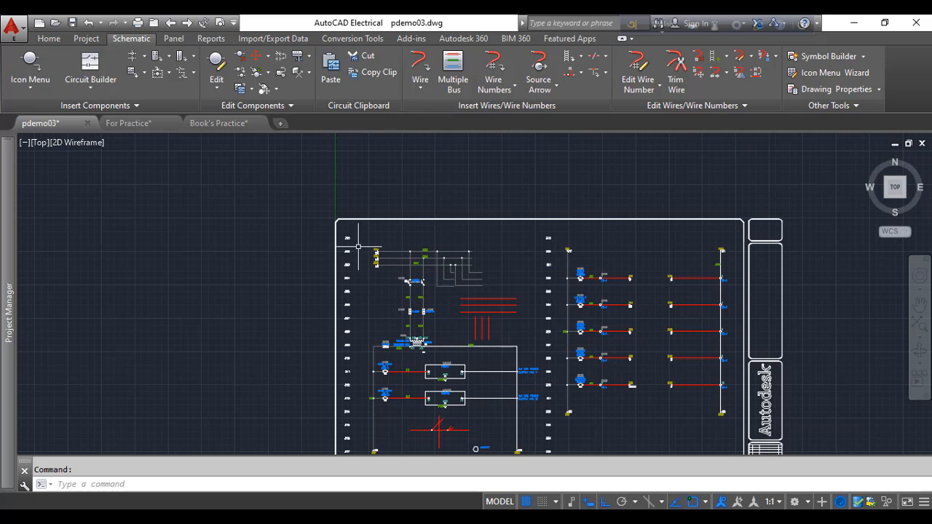
pyautogui.click(496, 76)
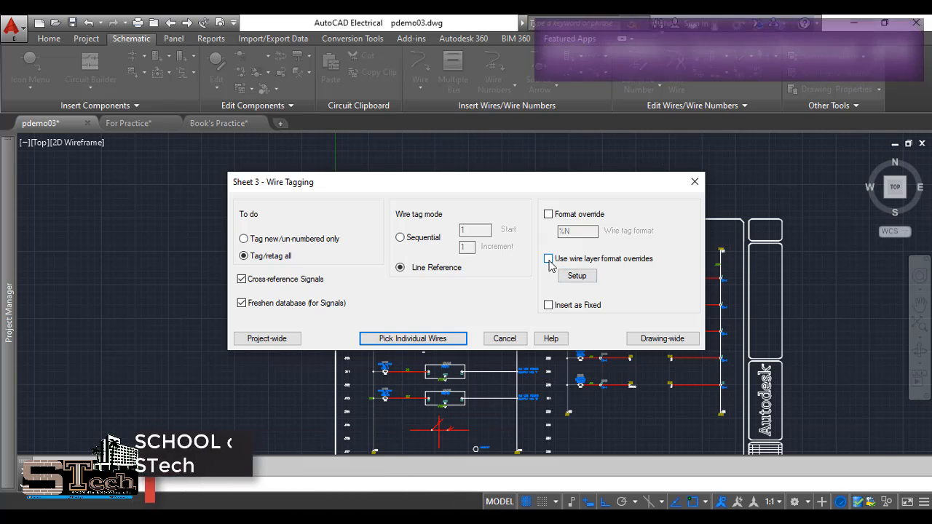
pyautogui.click(575, 277)
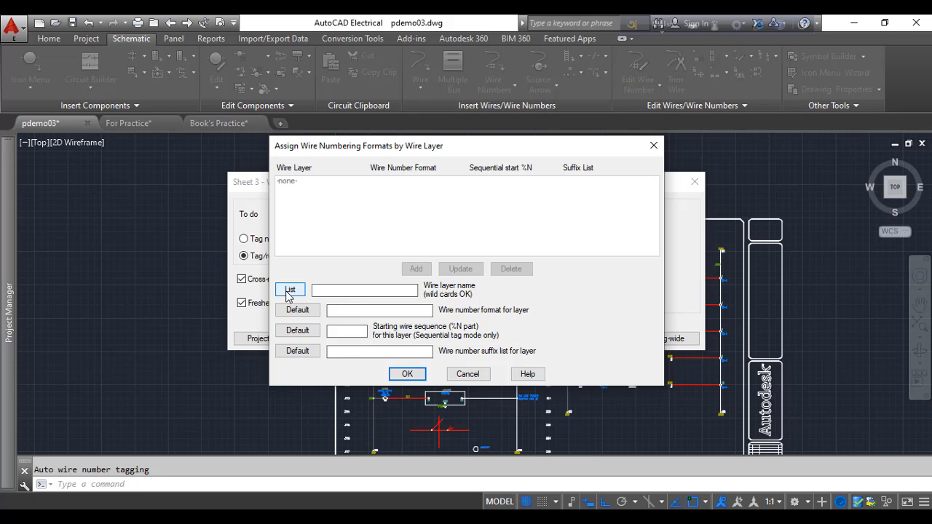
pyautogui.click(295, 291)
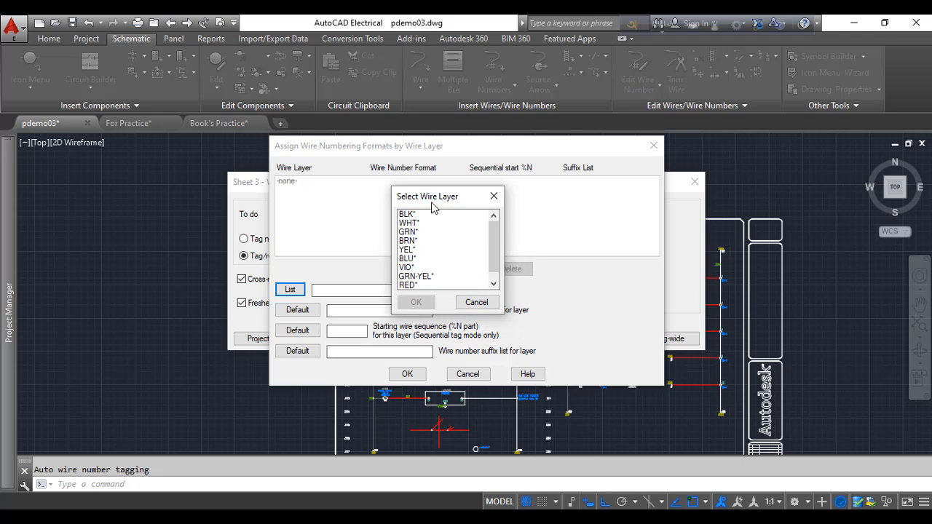
pyautogui.click(476, 302)
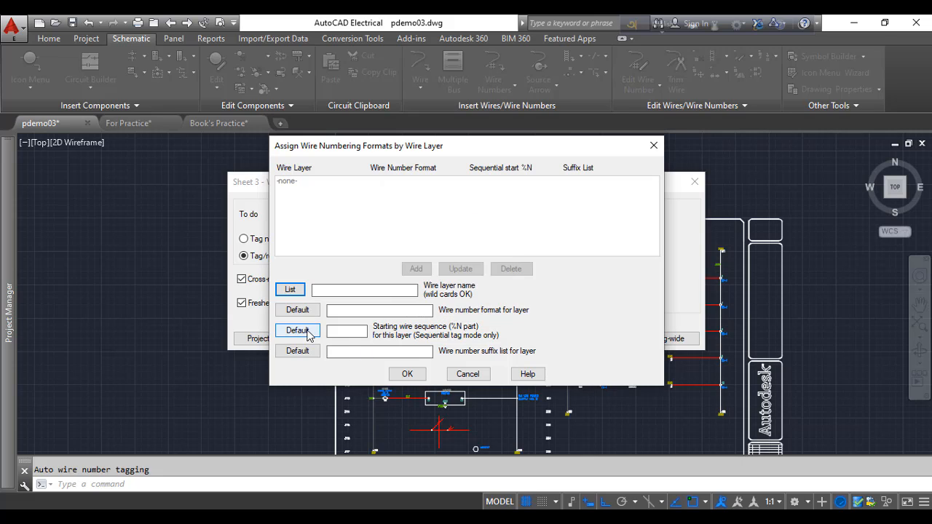
pyautogui.click(467, 373)
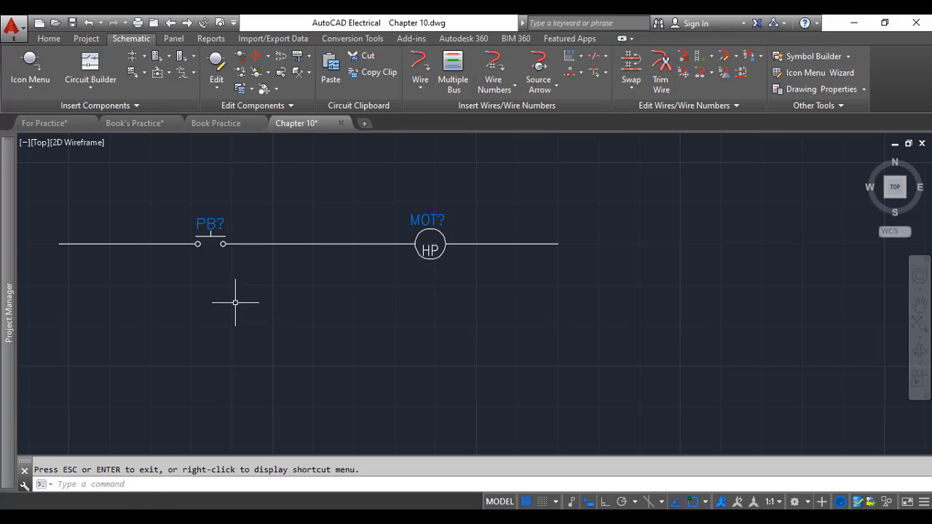
# Examine the push button and motor circuit in the Chapter 10 drawing
pyautogui.scroll(-4, 227, 304)
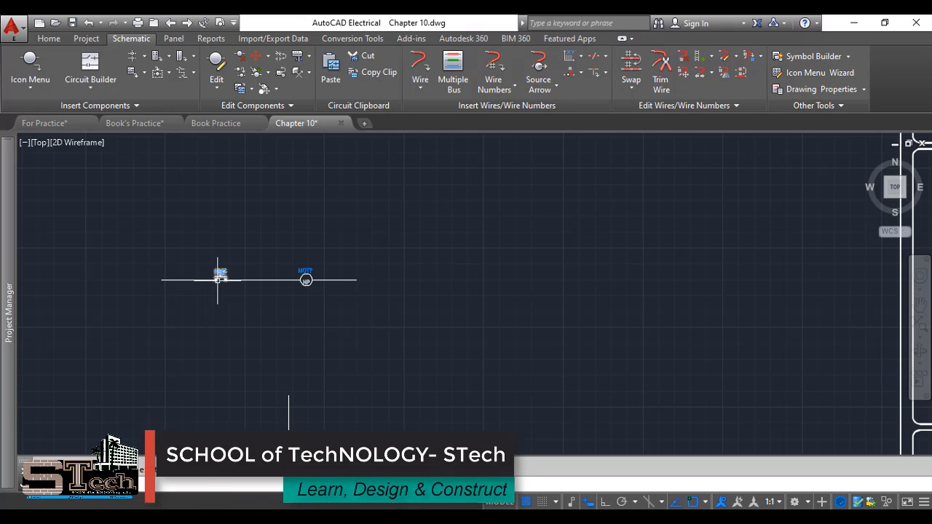
pyautogui.scroll(4, 222, 275)
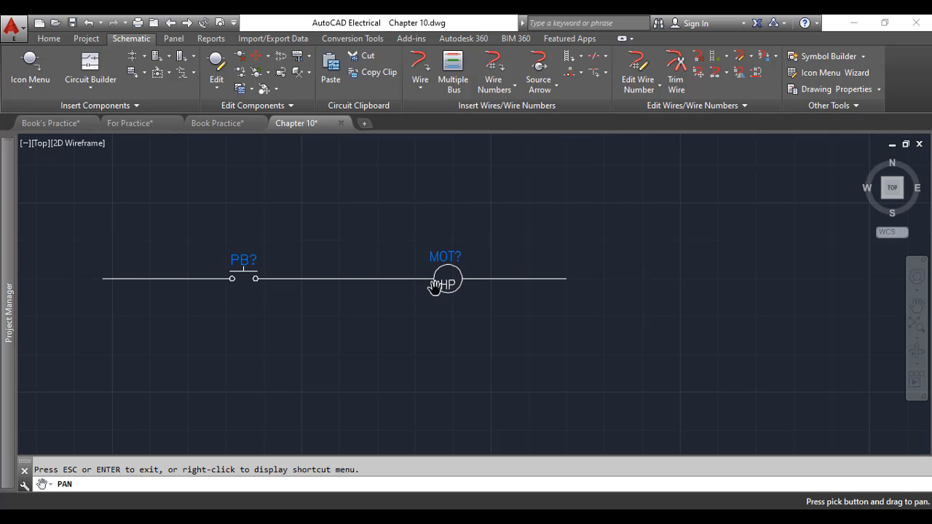
pyautogui.scroll(-5, 297, 295)
pyautogui.moveTo(297, 295)
pyautogui.mouseDown()
pyautogui.moveTo(488, 304)
pyautogui.moveTo(468, 289)
pyautogui.moveTo(436, 322)
pyautogui.mouseUp()
pyautogui.scroll(-4, 489, 277)
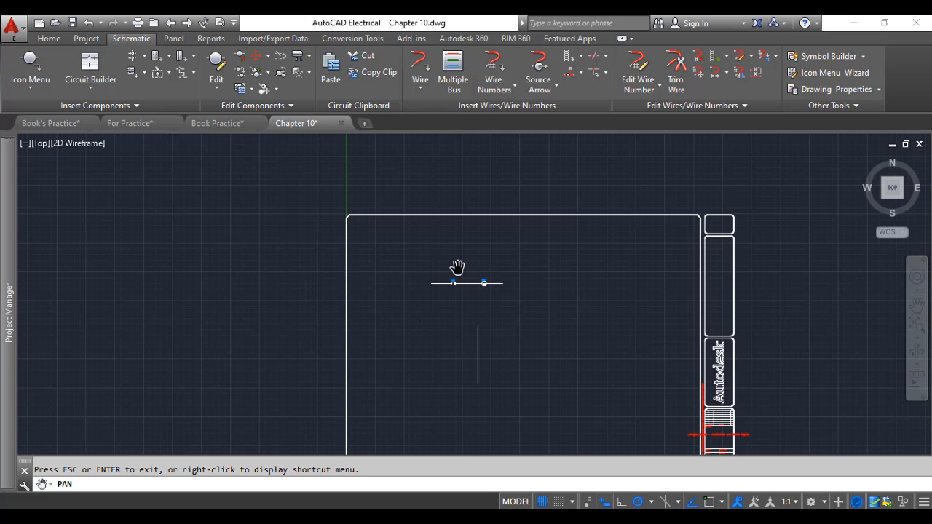
pyautogui.scroll(6, 466, 291)
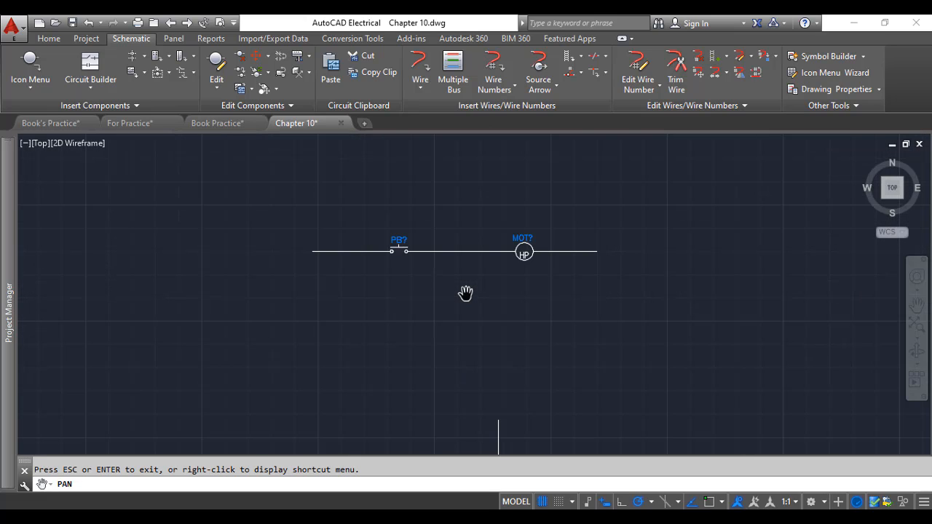
pyautogui.scroll(2, 459, 274)
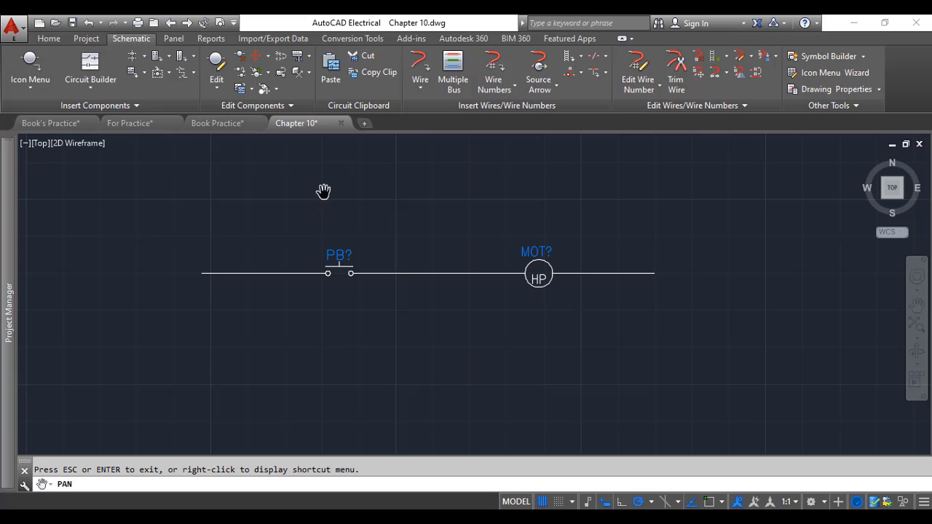
pyautogui.rightClick(393, 201)
pyautogui.click(418, 208)
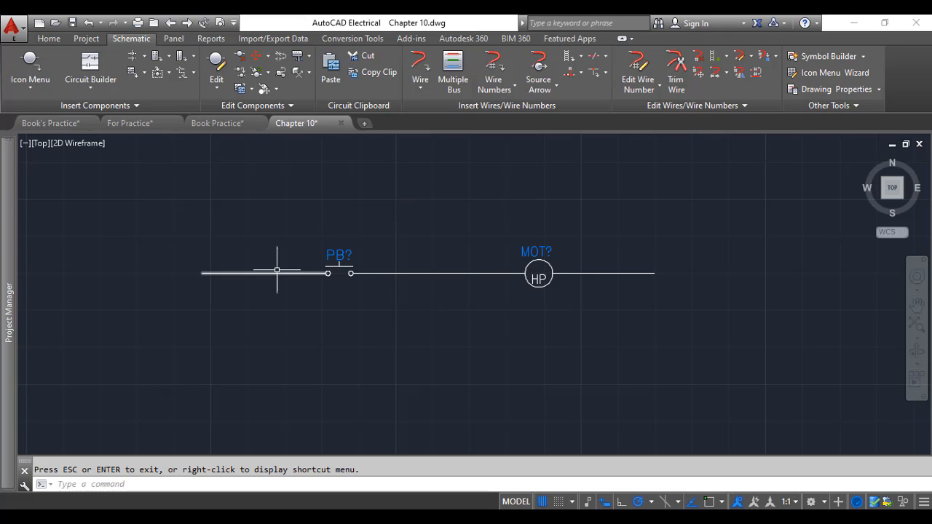
# Tag the wire left of the push button in Line Reference mode, choosing to tag new or un-numbered wires only
pyautogui.click(497, 64)
pyautogui.press('Escape')
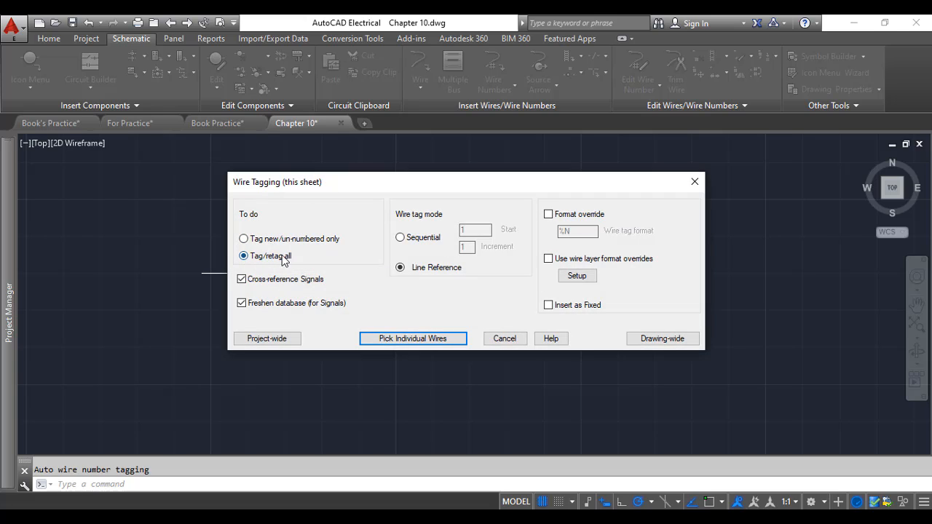
pyautogui.click(244, 239)
pyautogui.click(436, 338)
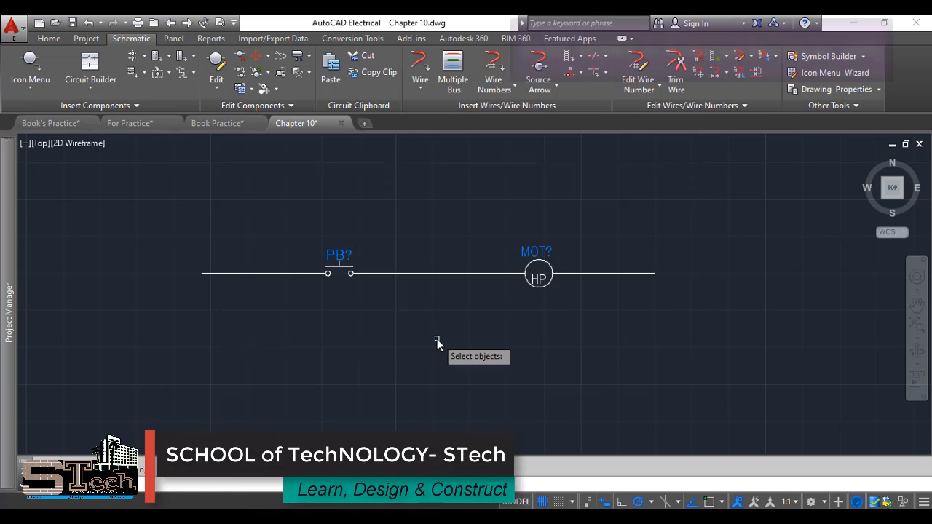
pyautogui.click(278, 274)
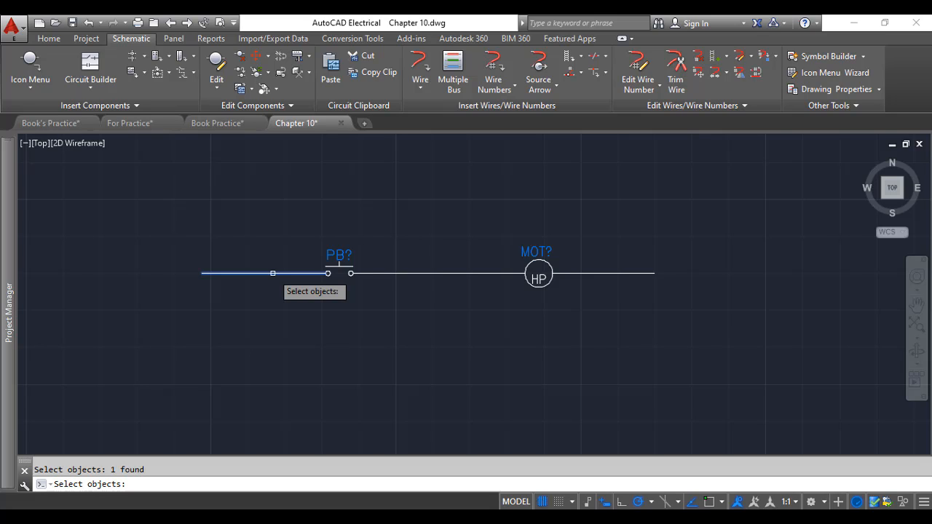
pyautogui.press('Return')
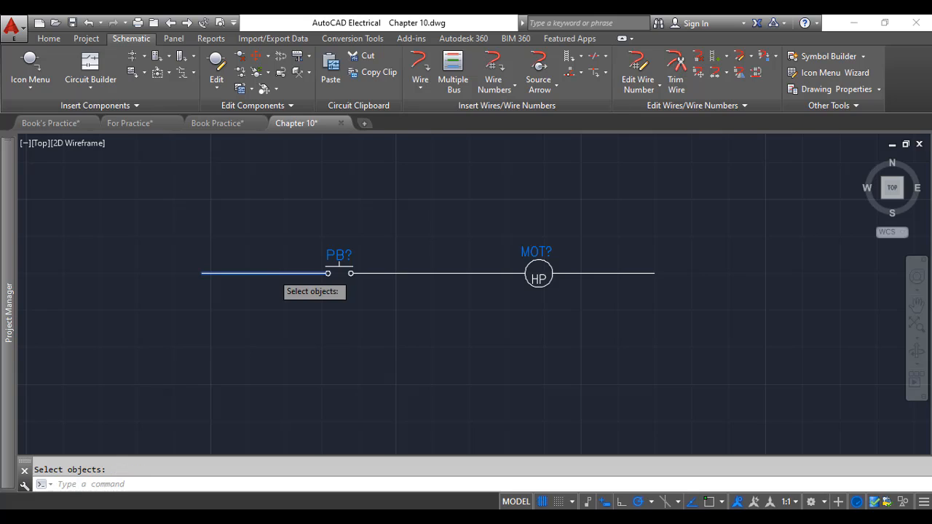
# Open the wire number's marking menu and shortcut menu to review the editing options, then dismiss them
pyautogui.scroll(2, 261, 281)
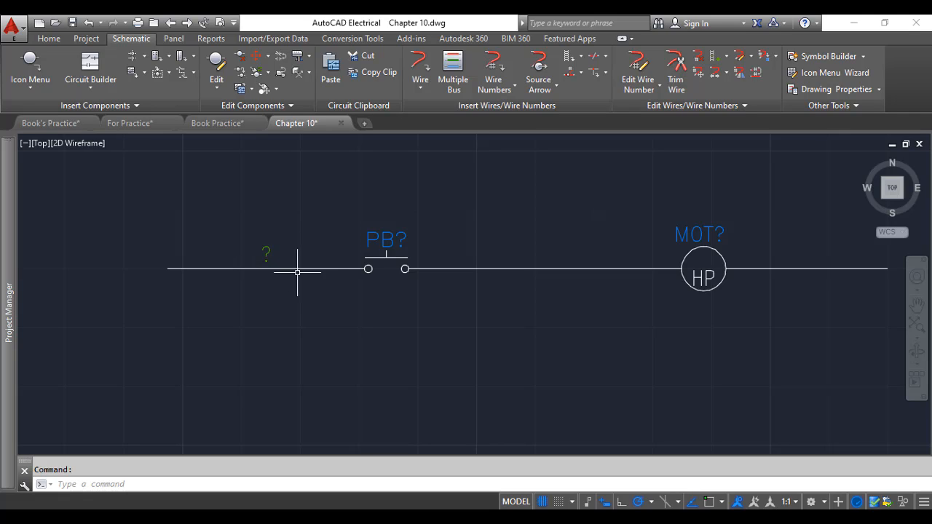
pyautogui.rightClick(264, 250)
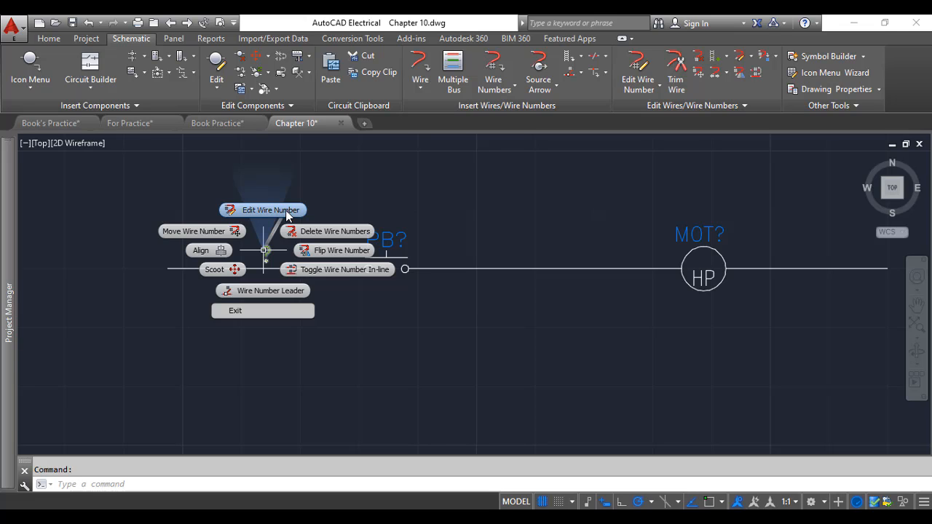
pyautogui.rightClick(320, 230)
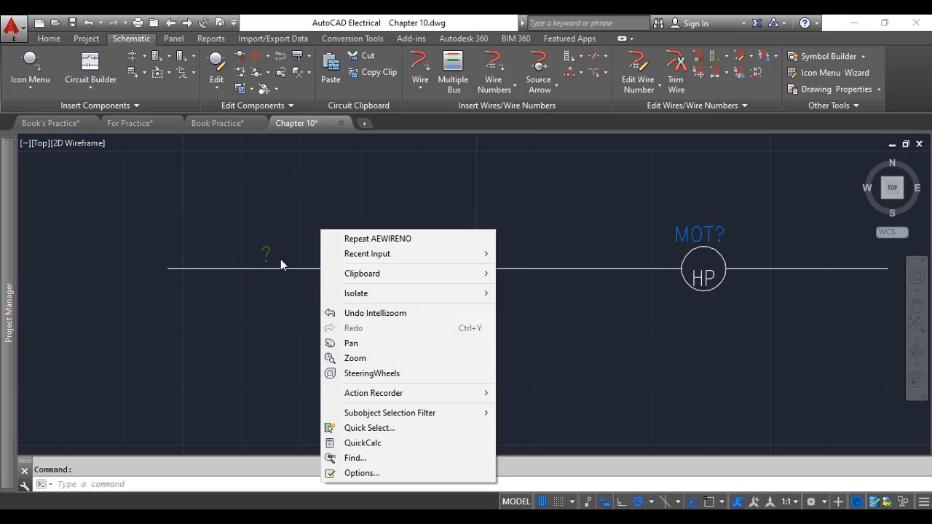
pyautogui.click(291, 283)
pyautogui.click(477, 155)
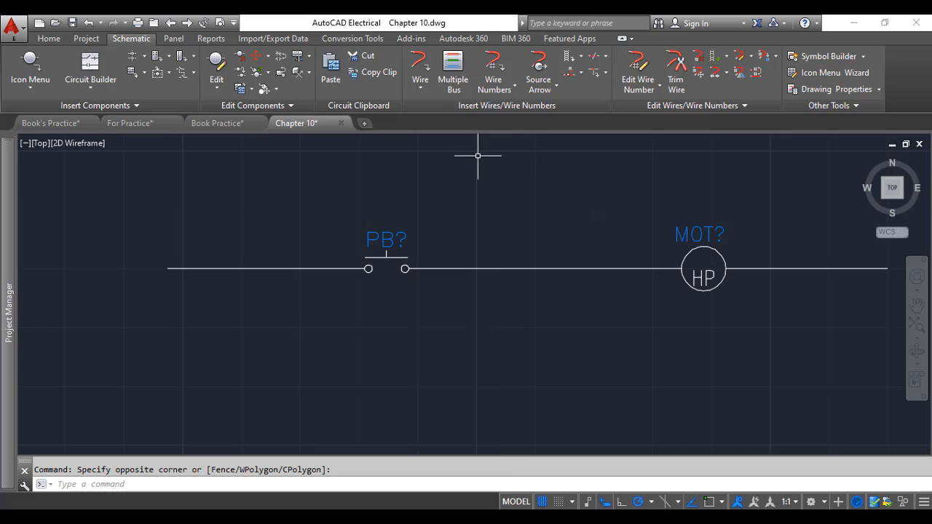
# Number the wire left of the push button sequentially starting at 1, tagging new or un-numbered wires only
pyautogui.click(494, 69)
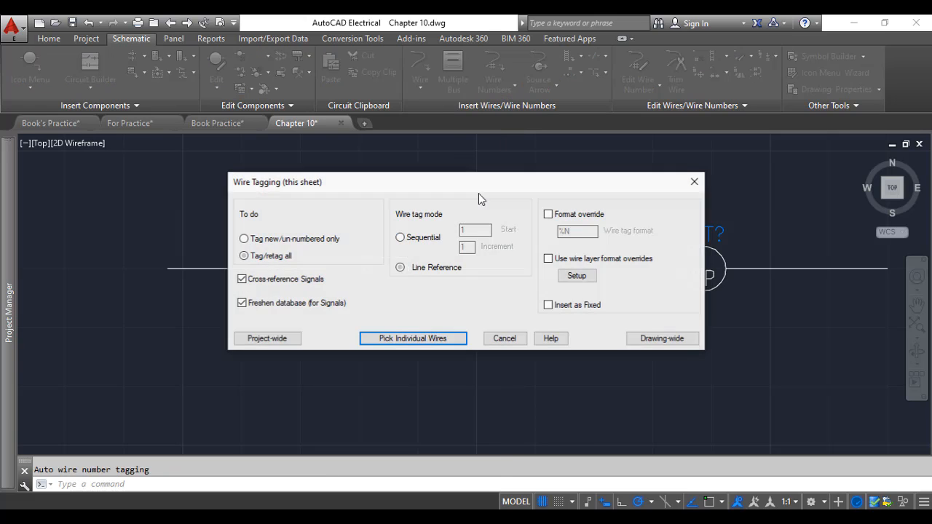
pyautogui.click(400, 238)
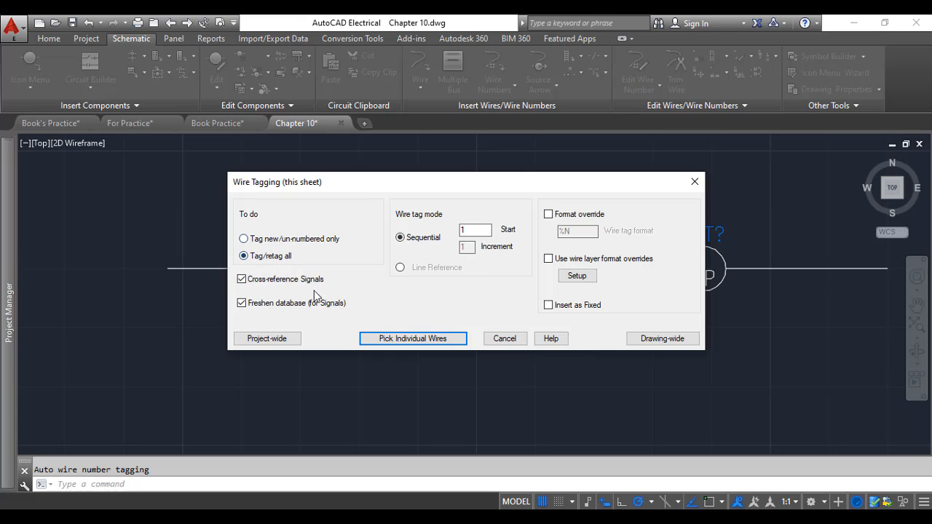
pyautogui.click(266, 241)
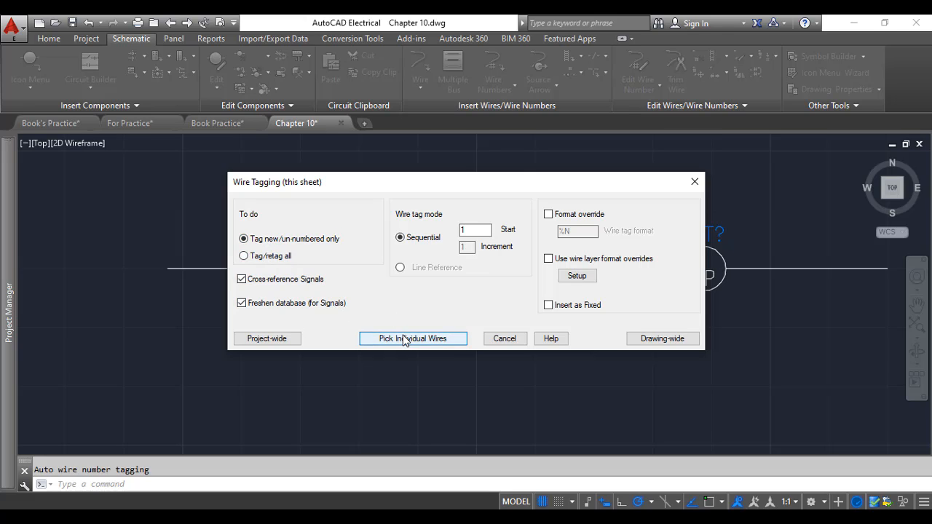
pyautogui.click(400, 339)
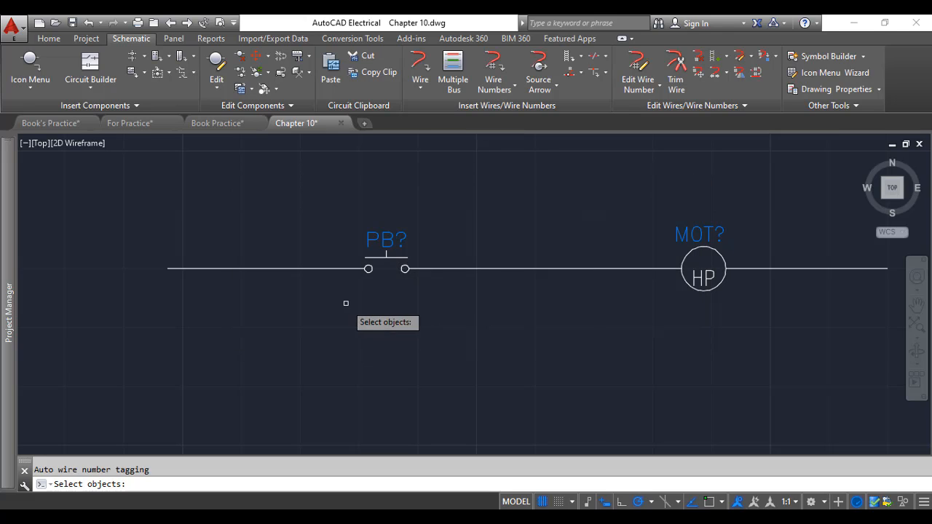
pyautogui.click(303, 269)
pyautogui.press('Return')
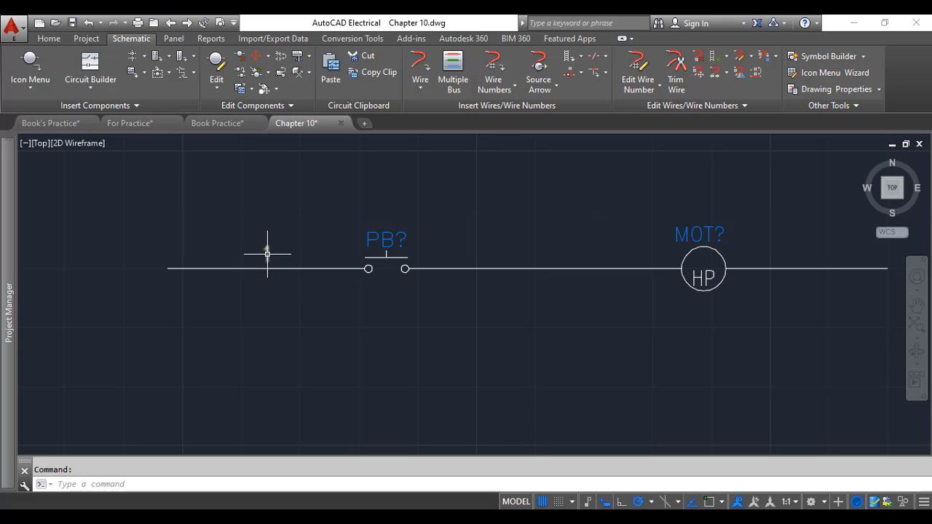
# Number the wire between the push button and motor sequentially, tagging new or un-numbered wires only
pyautogui.moveTo(267, 254)
pyautogui.click(494, 69)
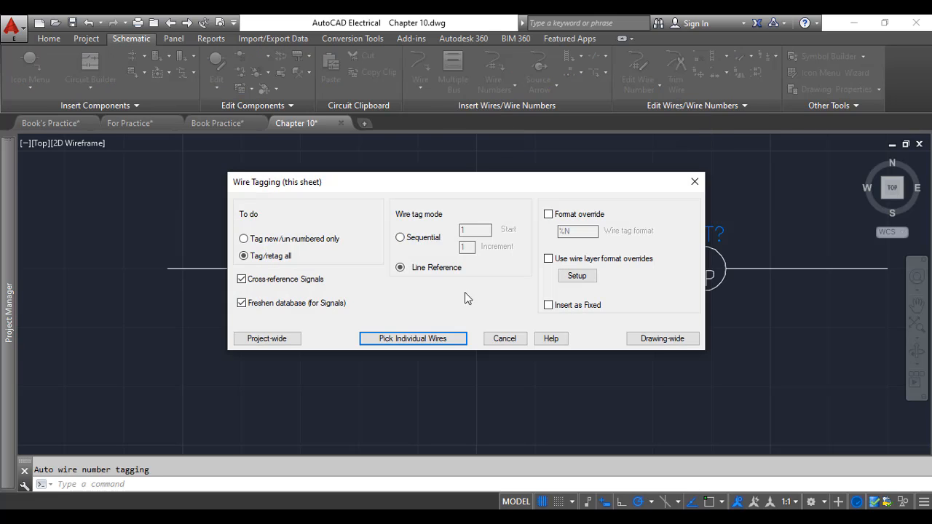
pyautogui.click(401, 238)
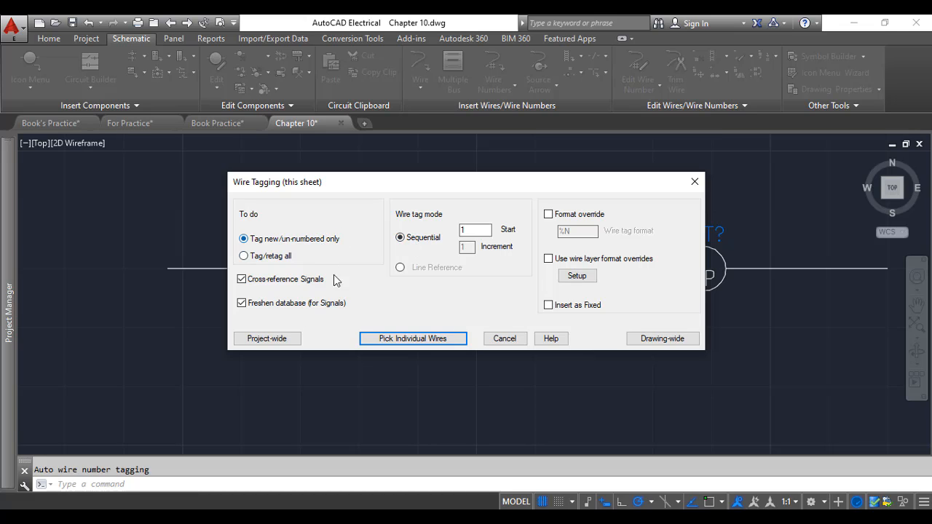
pyautogui.click(421, 339)
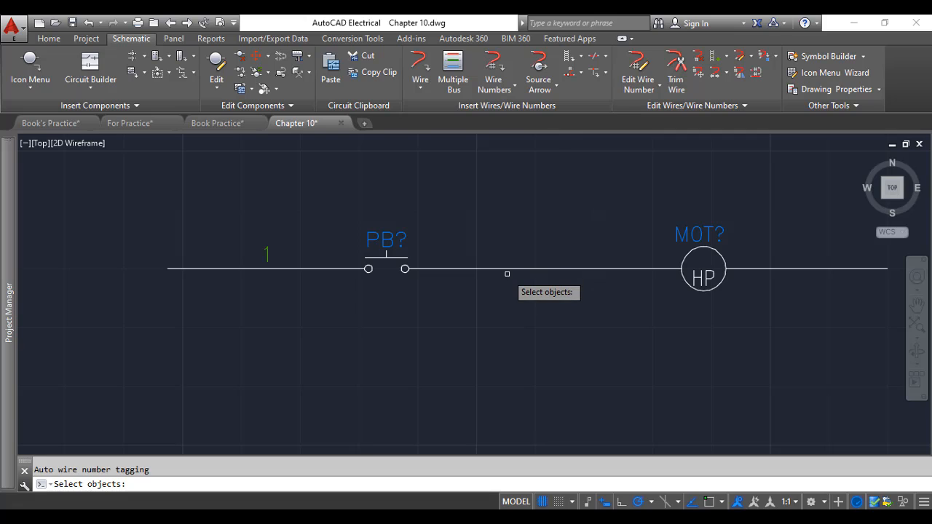
pyautogui.click(508, 269)
pyautogui.press('Return')
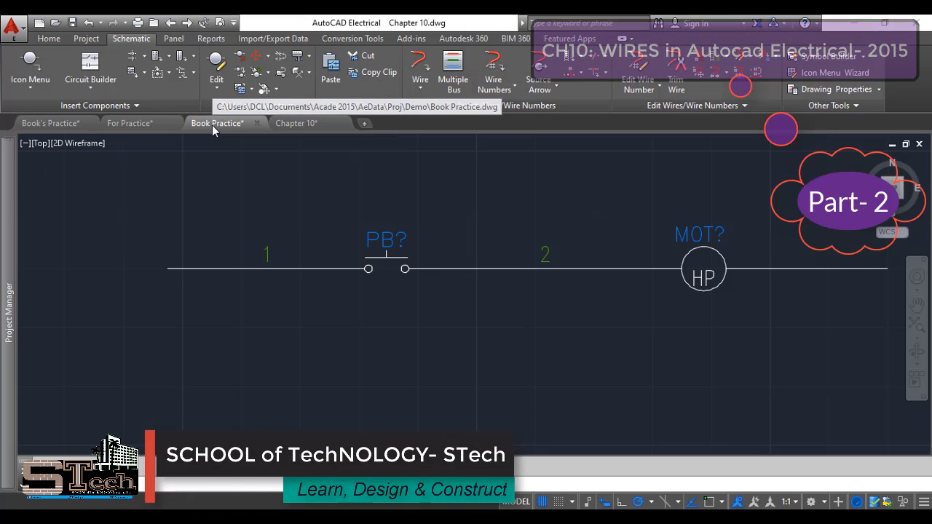
# Switch to the Book Practice drawing and examine the wire numbers on its ladder rungs
pyautogui.click(212, 124)
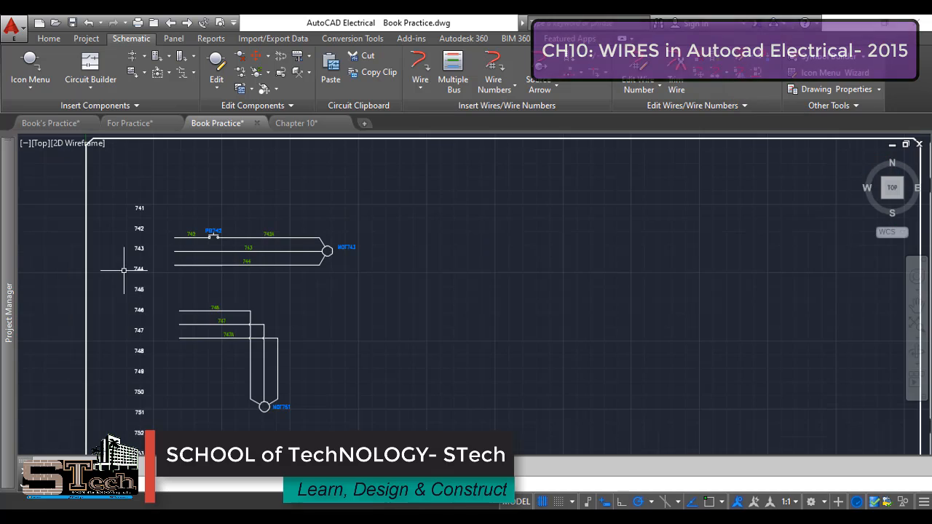
pyautogui.scroll(2, 110, 235)
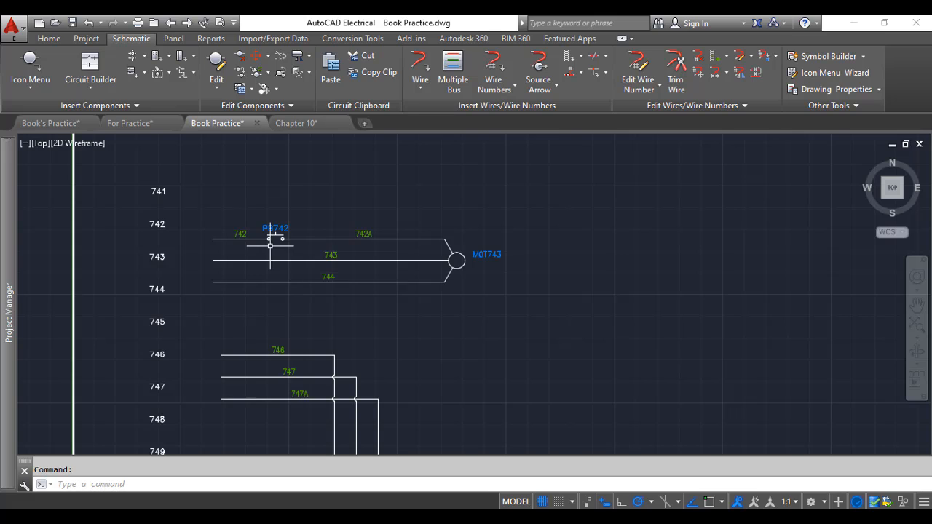
pyautogui.scroll(-4, 278, 256)
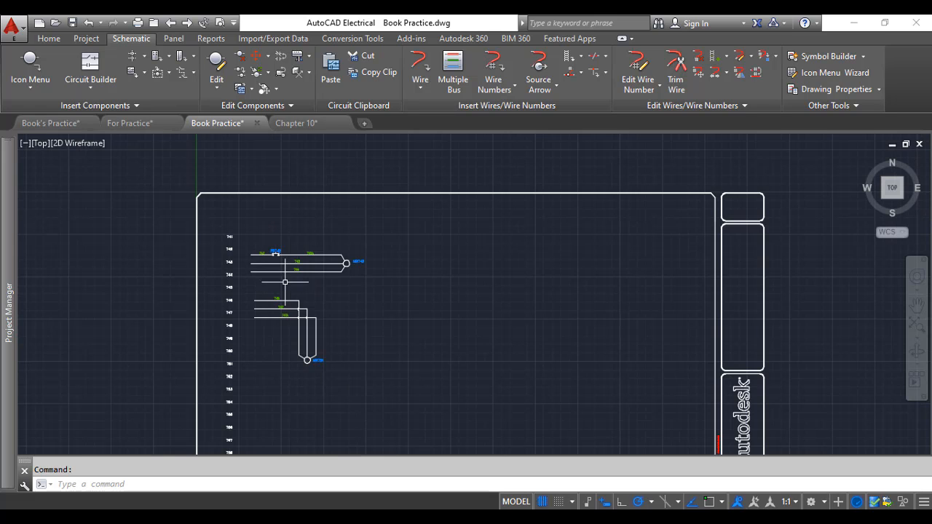
pyautogui.scroll(2, 265, 332)
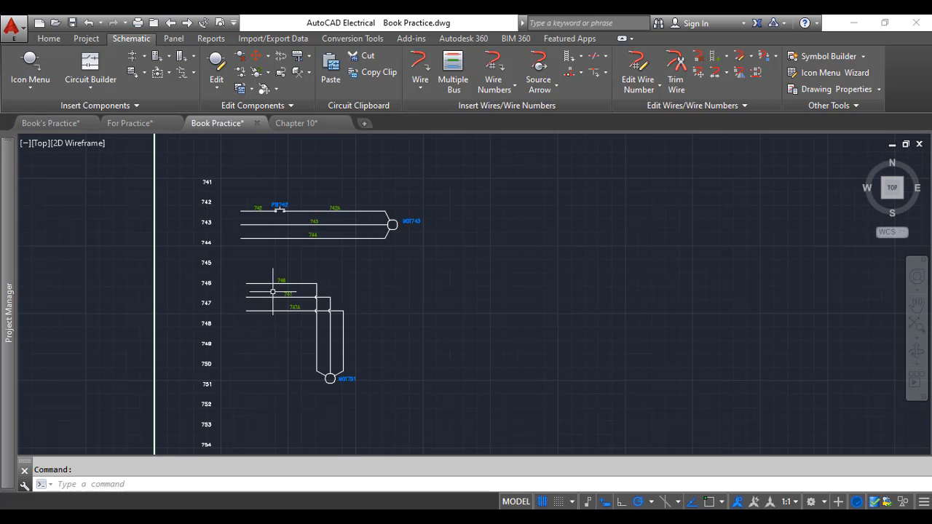
pyautogui.scroll(2, 274, 274)
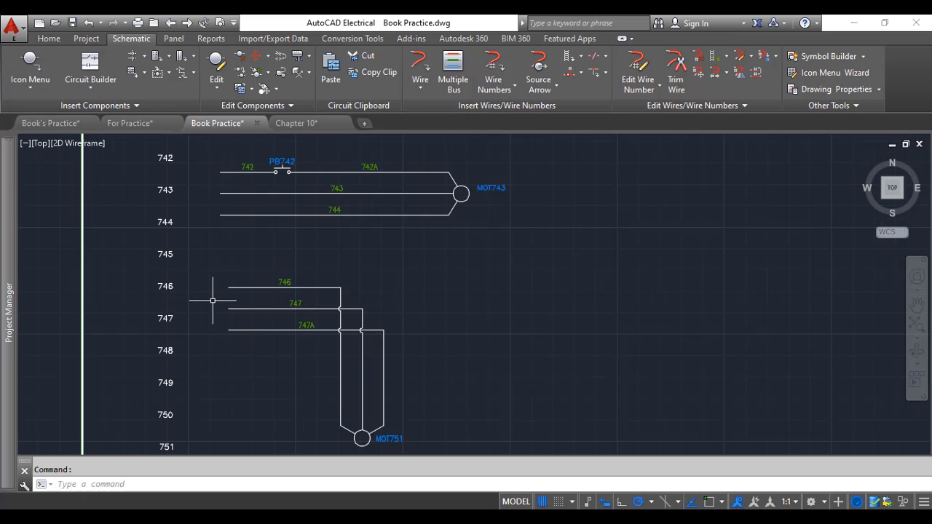
pyautogui.scroll(5, 255, 175)
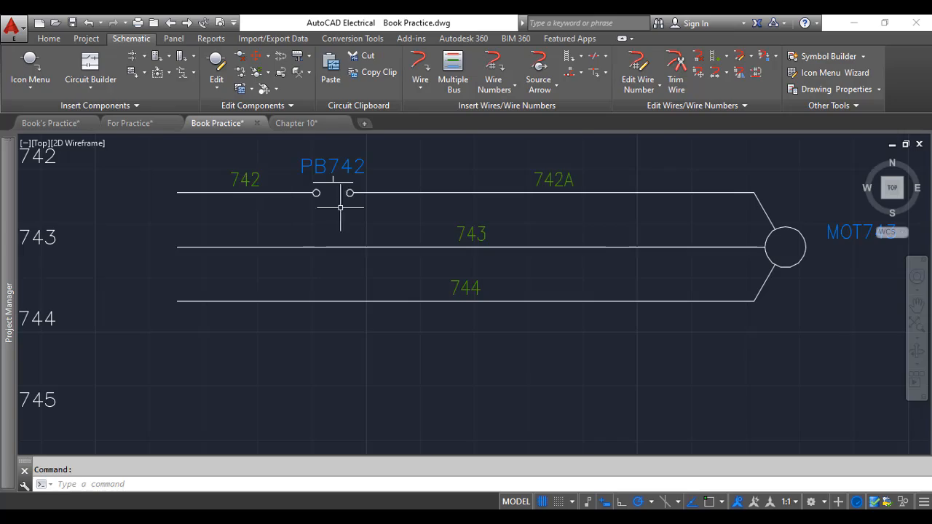
pyautogui.scroll(-2, 364, 193)
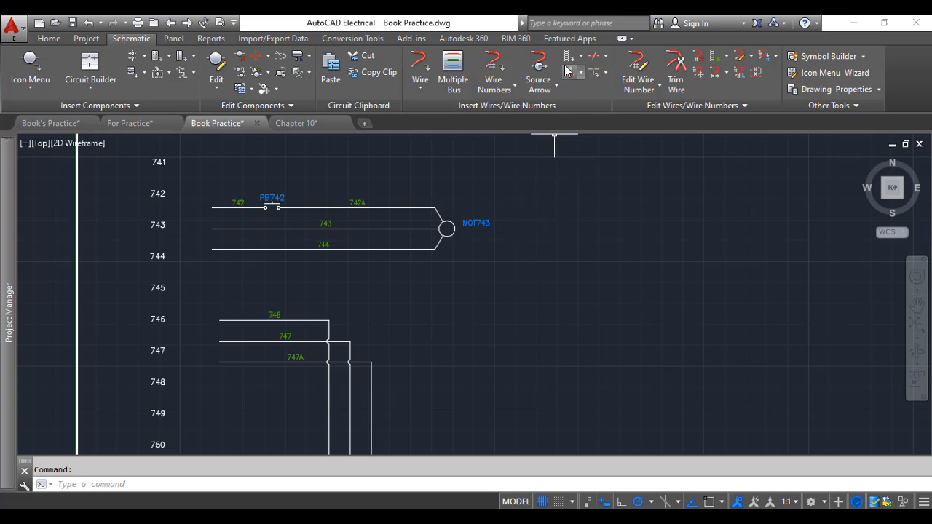
# Draw a horizontal three-wire bus with 0.5000 spacing in empty space below the first motor circuit
pyautogui.click(453, 80)
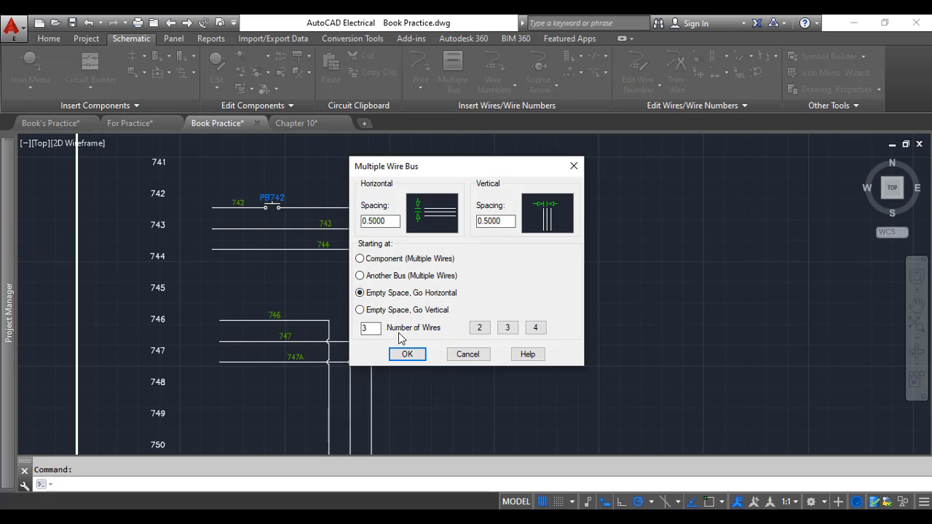
pyautogui.click(408, 355)
pyautogui.scroll(-1, 537, 264)
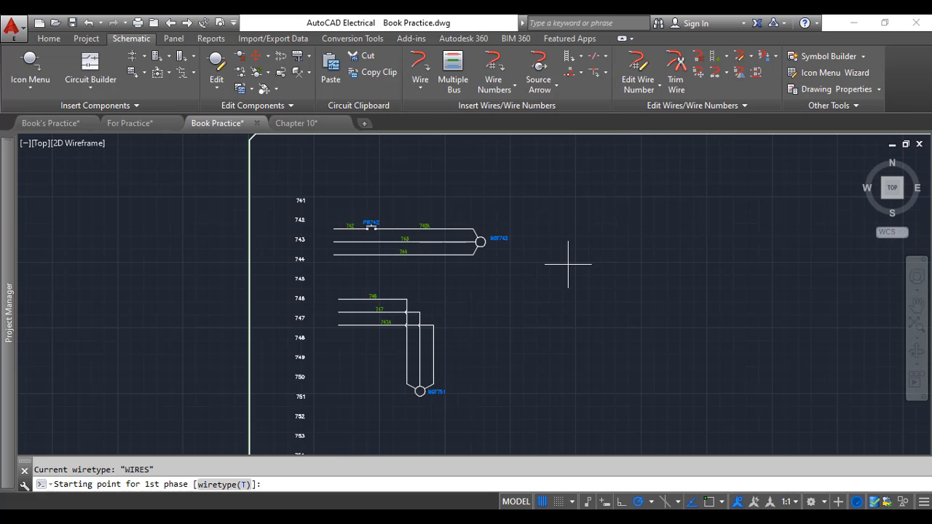
pyautogui.scroll(2, 568, 264)
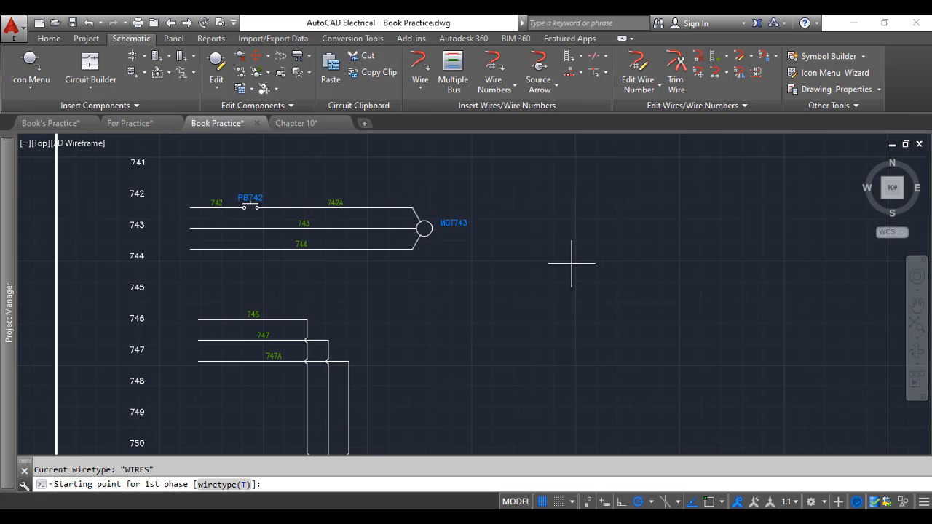
pyautogui.click(446, 276)
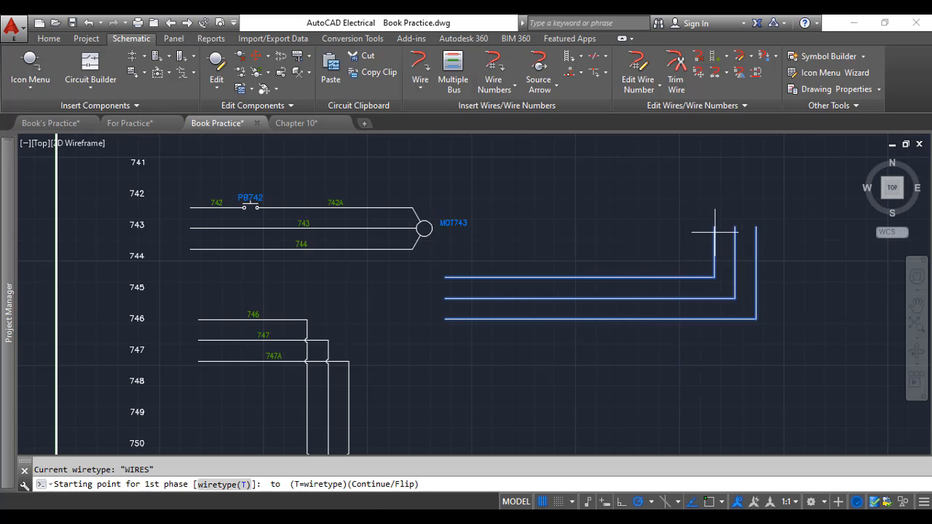
pyautogui.click(639, 296)
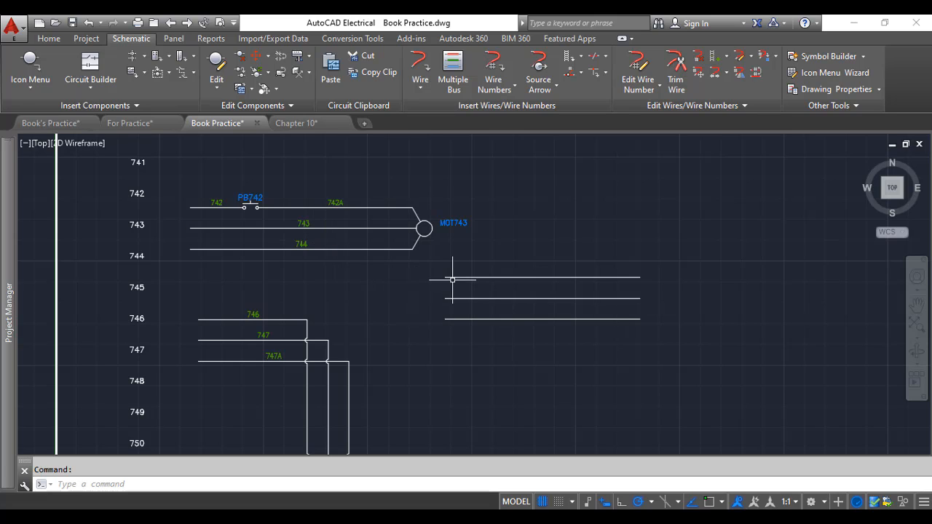
# Insert a 3 Phase Motor symbol at the right end of the new bus's middle wire, accepting the default component tag
pyautogui.click(32, 71)
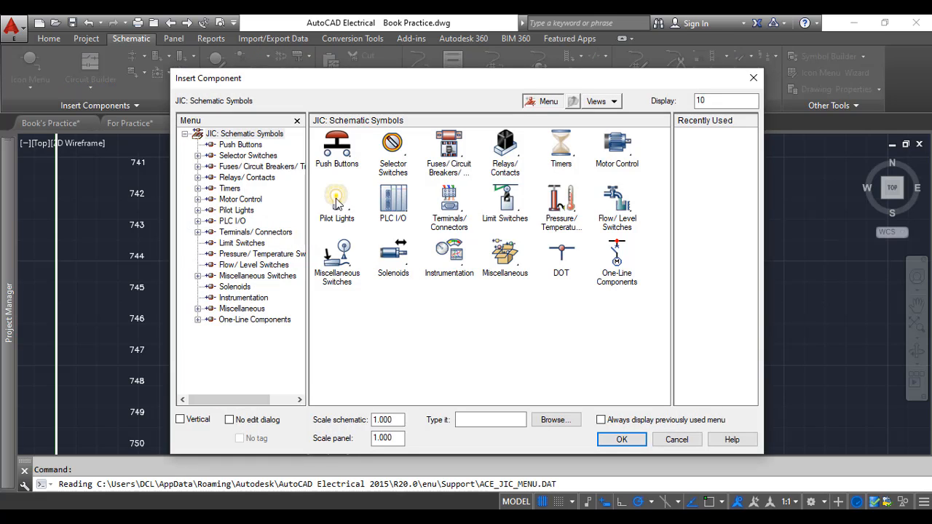
pyautogui.click(618, 161)
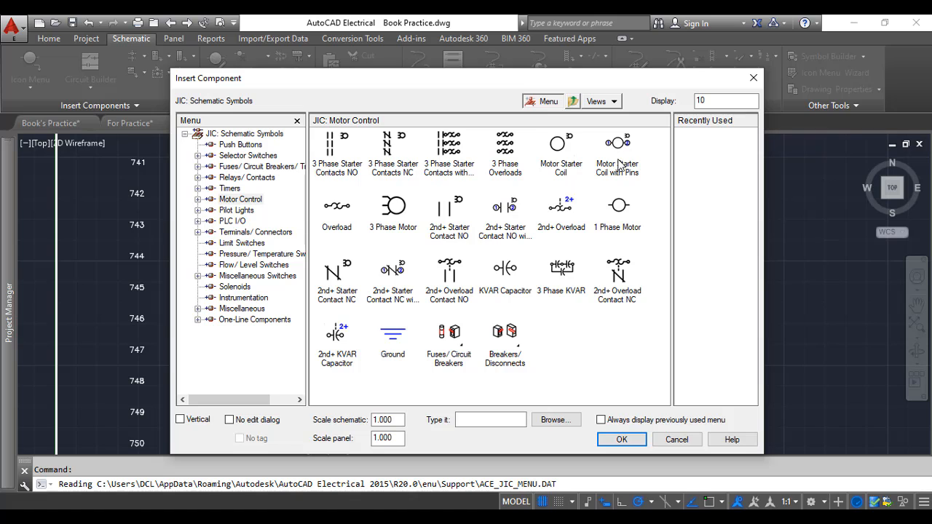
pyautogui.click(393, 210)
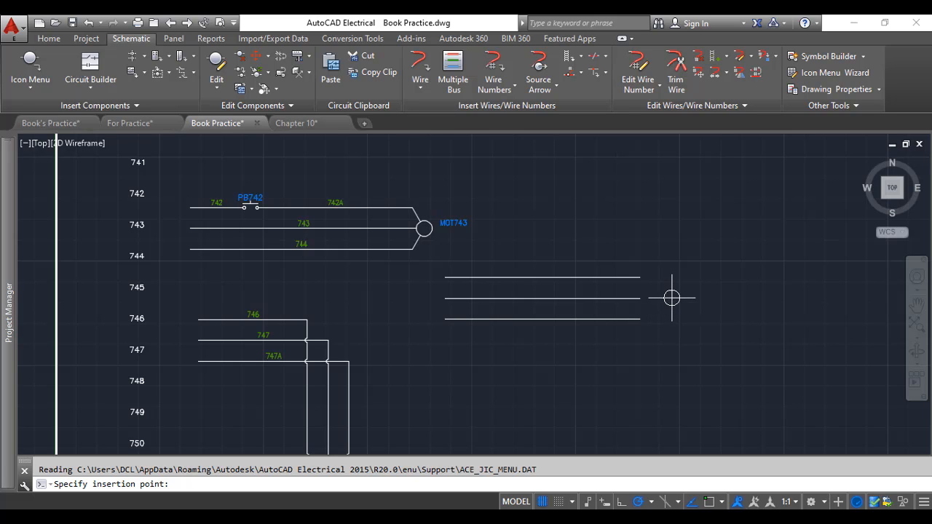
pyautogui.scroll(2, 671, 298)
pyautogui.scroll(2, 671, 298)
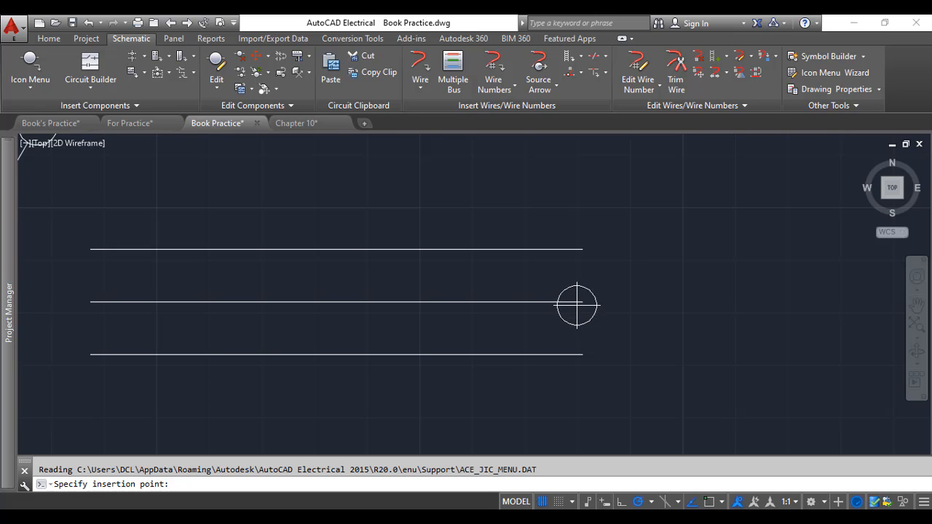
pyautogui.scroll(-3, 582, 301)
pyautogui.scroll(3, 582, 302)
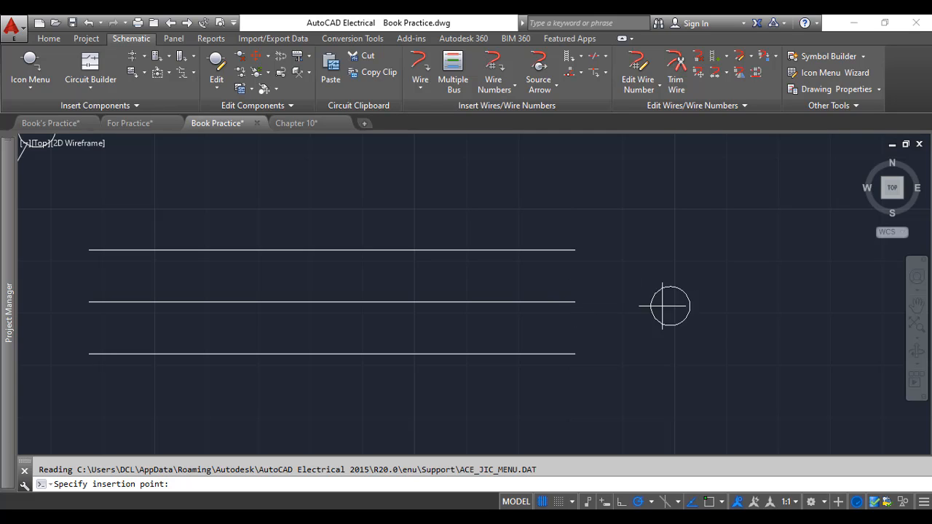
pyautogui.scroll(-5, 573, 301)
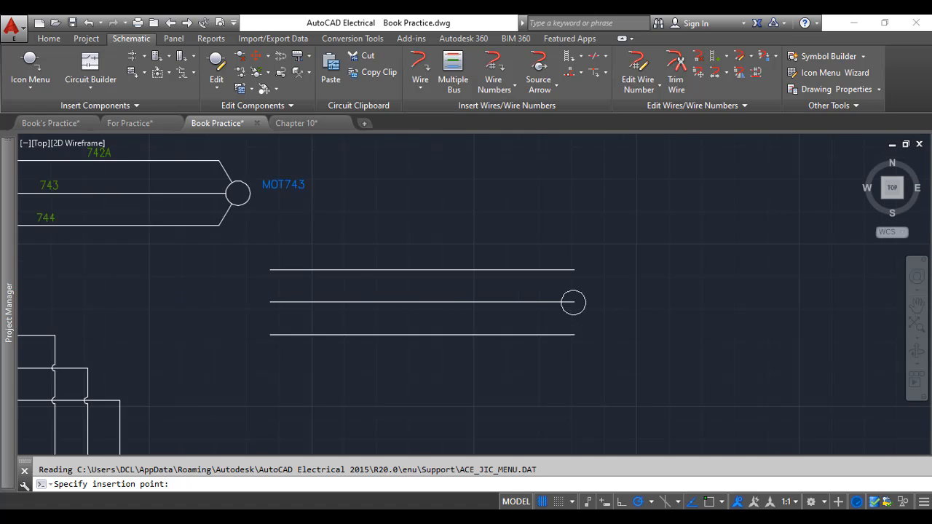
pyautogui.scroll(3, 567, 302)
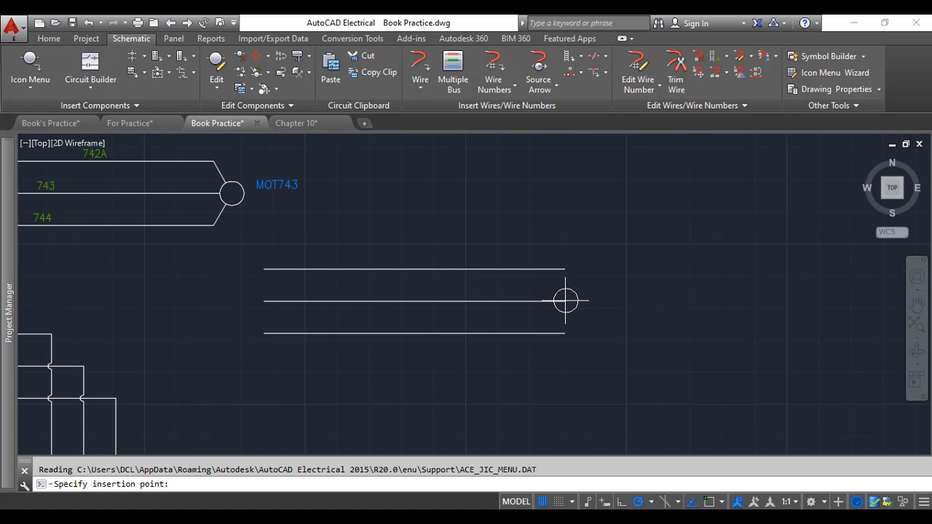
pyautogui.click(565, 301)
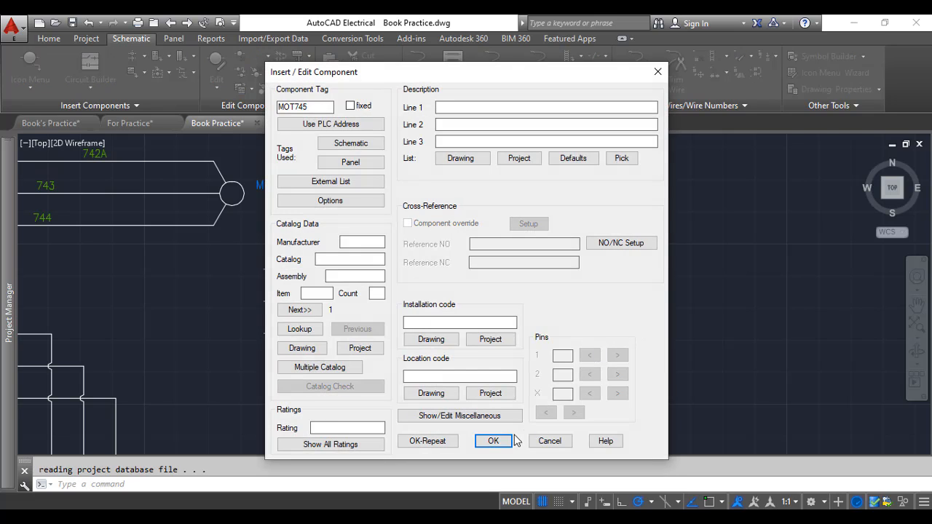
pyautogui.click(498, 442)
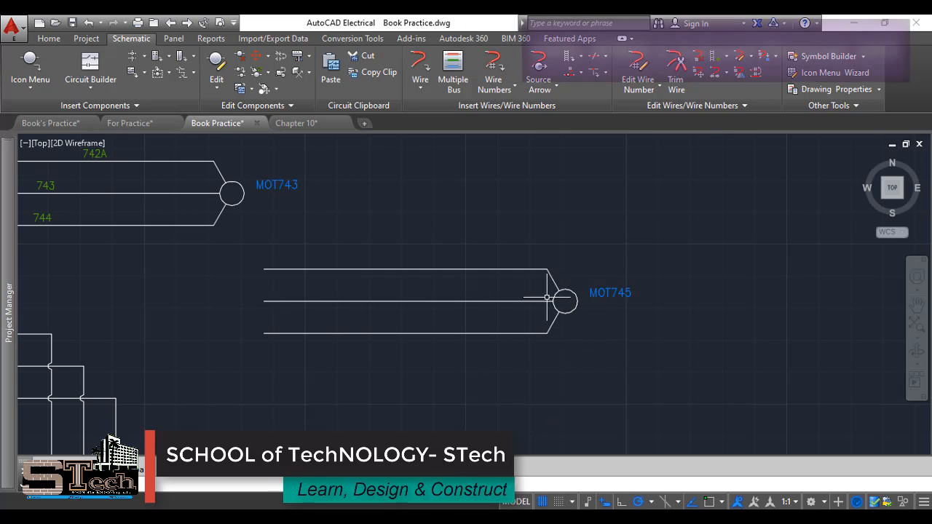
# Insert a normally open push button on the top wire of the new bus, accepting the default tag
pyautogui.scroll(4, 576, 318)
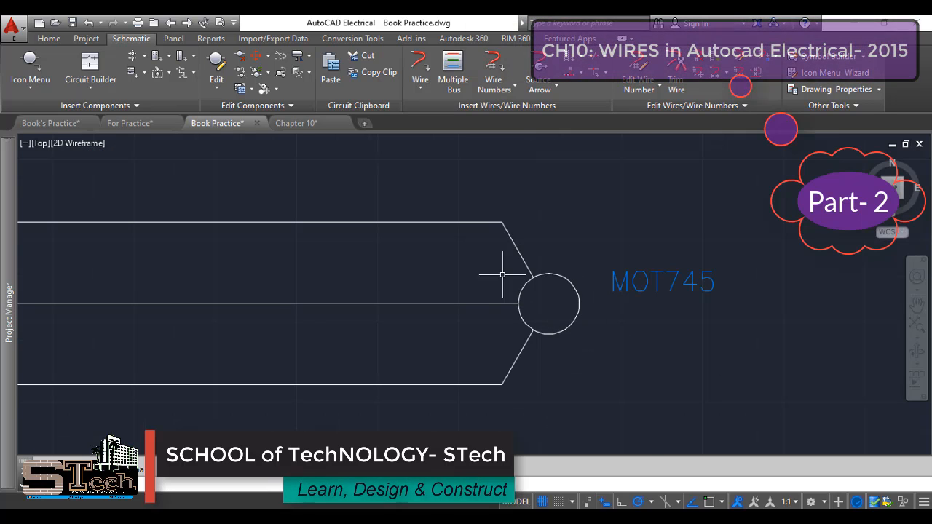
pyautogui.scroll(-4, 509, 340)
pyautogui.scroll(-2, 360, 300)
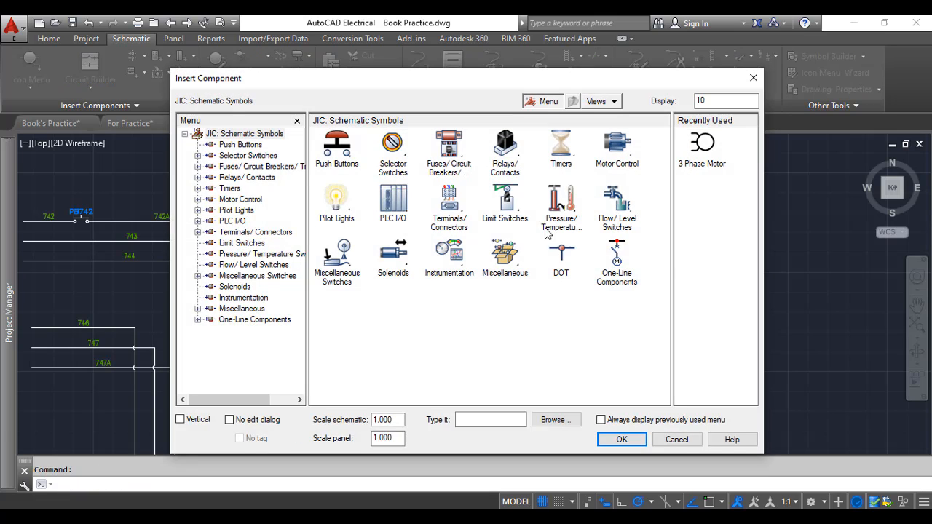
pyautogui.click(339, 156)
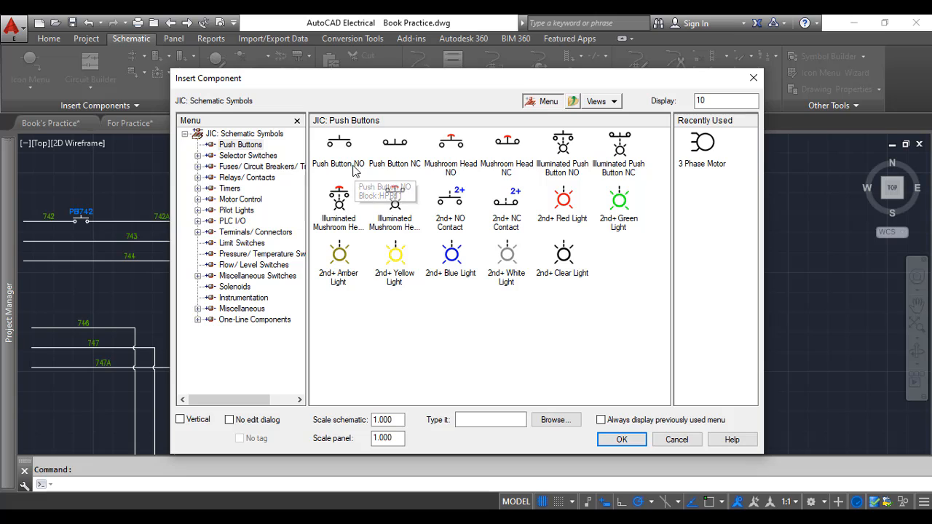
pyautogui.click(338, 144)
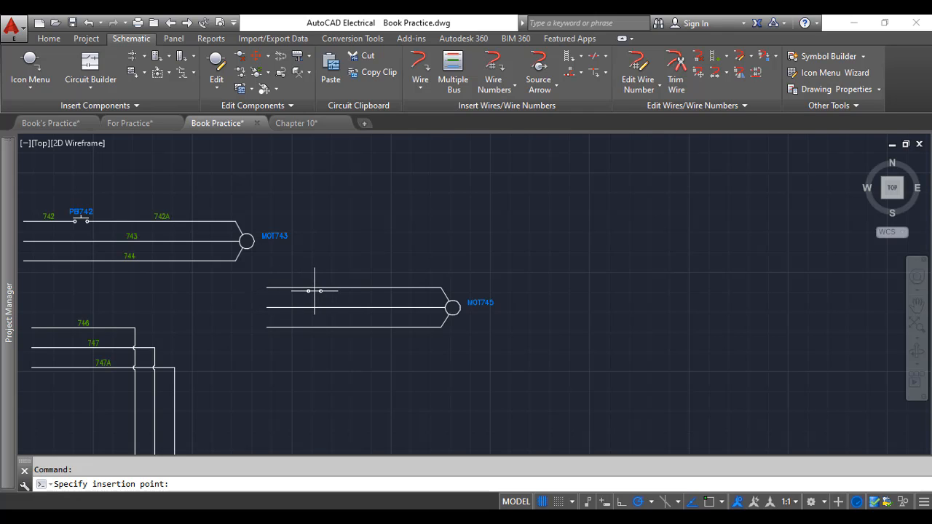
pyautogui.scroll(6, 317, 289)
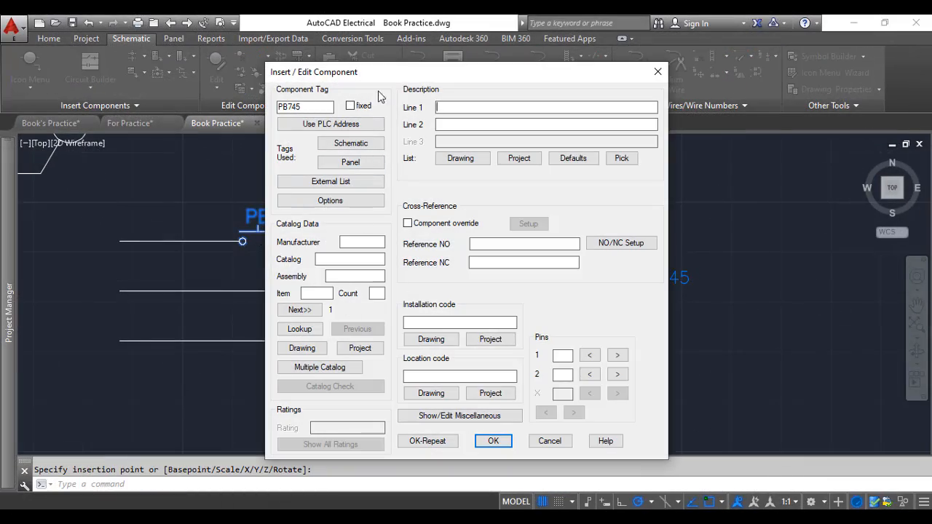
pyautogui.click(492, 442)
# Open the Book Practice drawing properties and review its Drawing Format tab settings
pyautogui.scroll(-4, 322, 292)
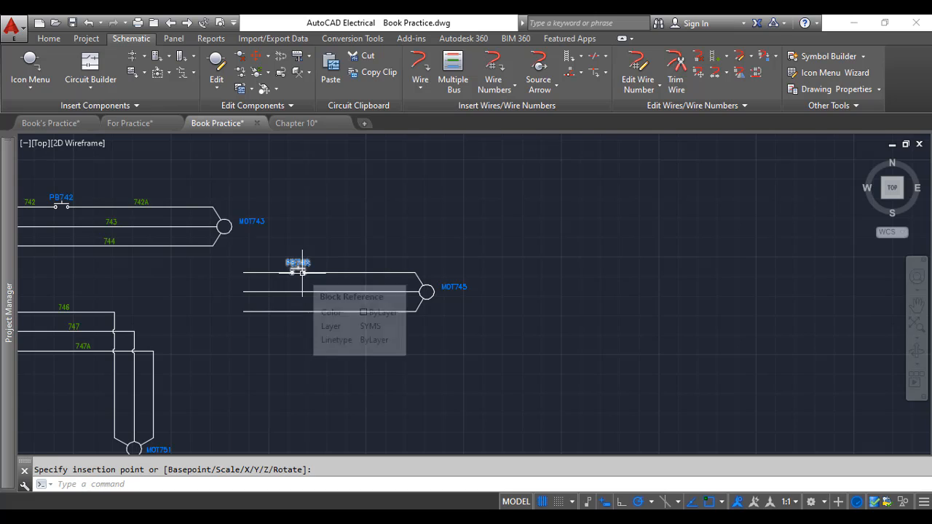
pyautogui.scroll(4, 302, 271)
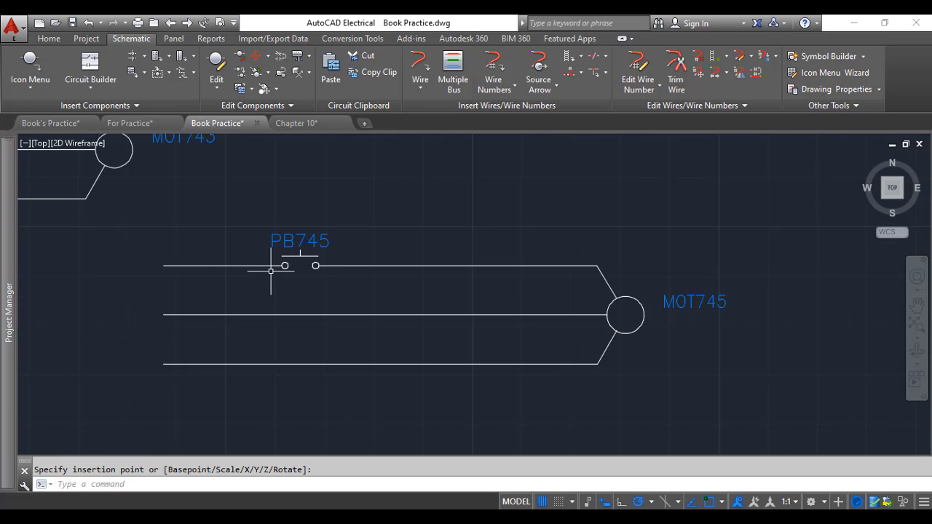
pyautogui.scroll(-2, 273, 270)
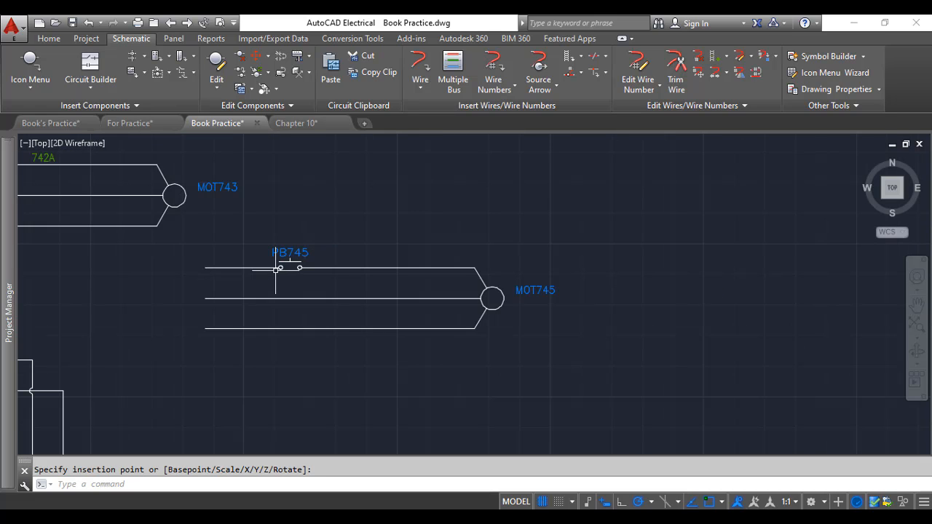
pyautogui.scroll(-3, 275, 270)
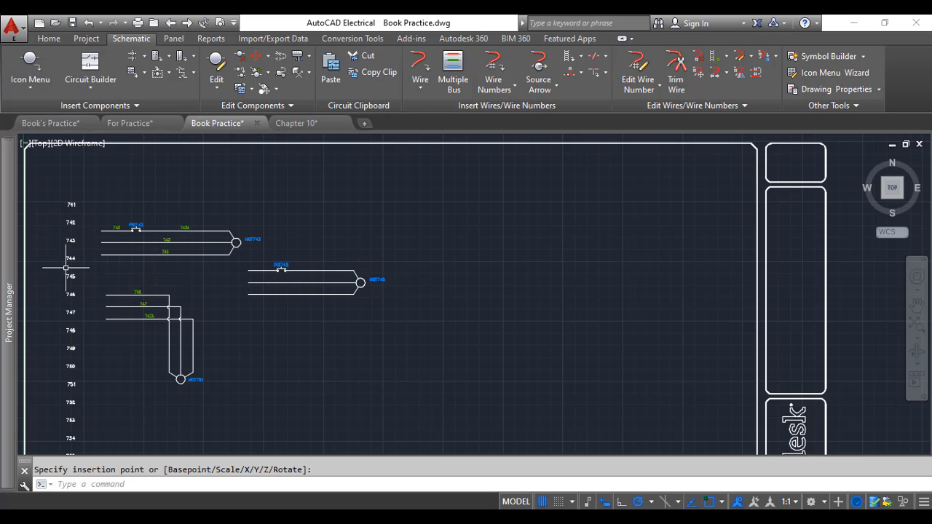
pyautogui.moveTo(6, 290)
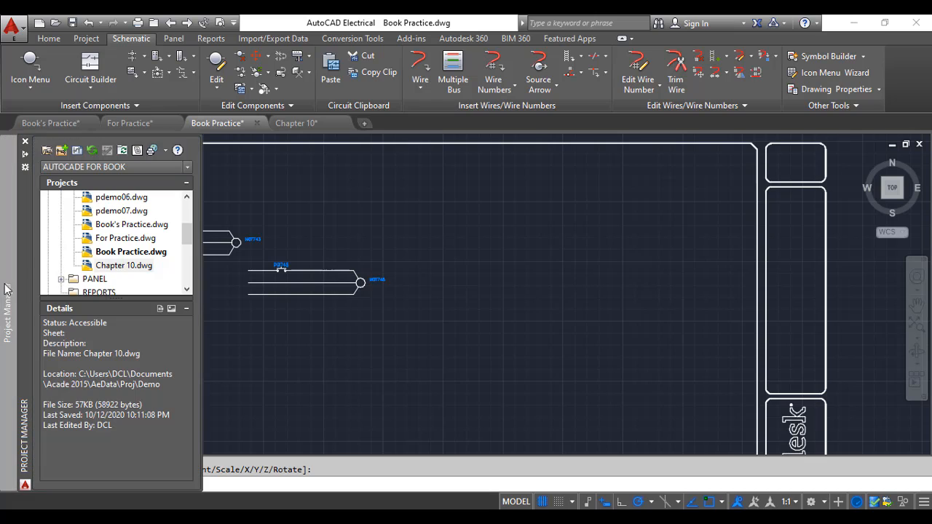
pyautogui.rightClick(135, 253)
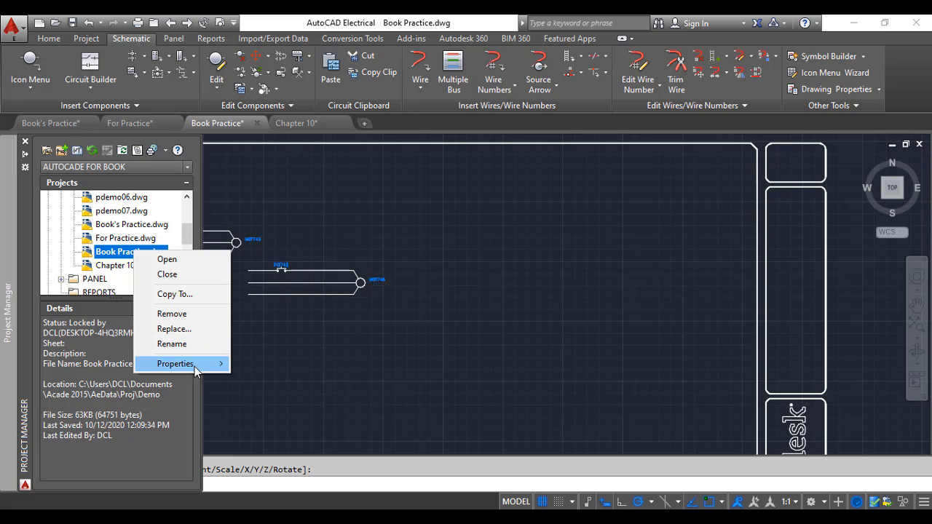
pyautogui.moveTo(195, 371)
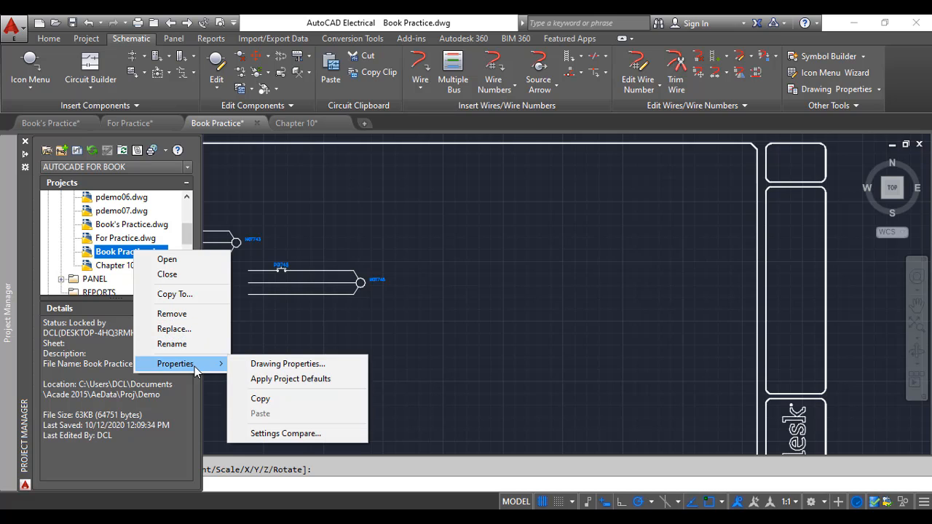
pyautogui.click(273, 368)
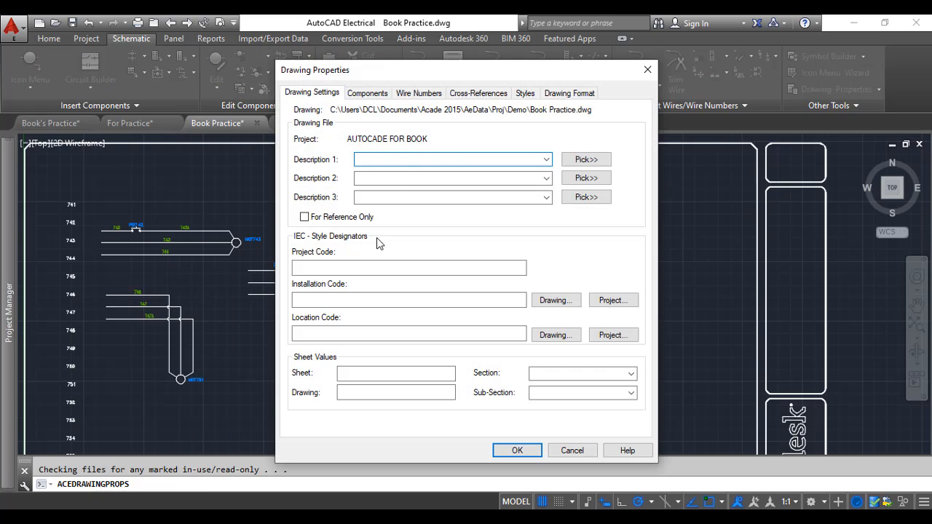
pyautogui.click(569, 93)
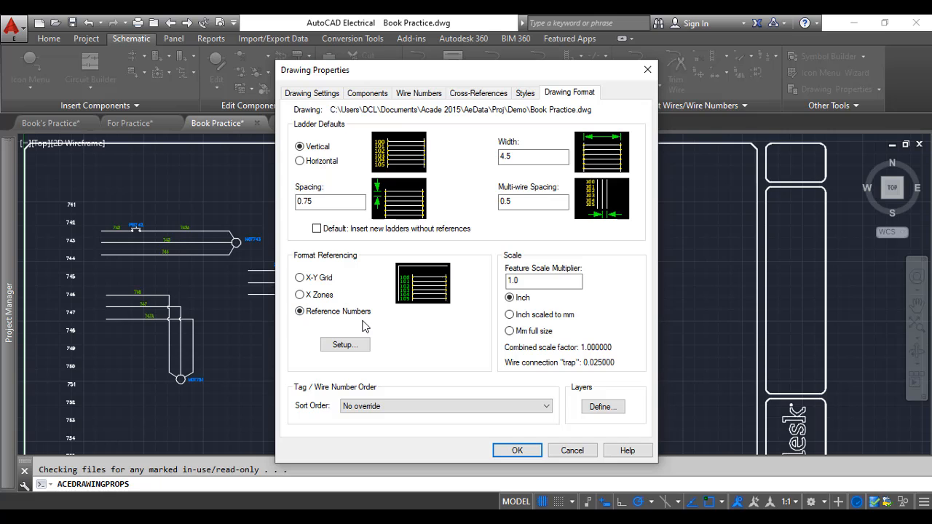
pyautogui.click(517, 451)
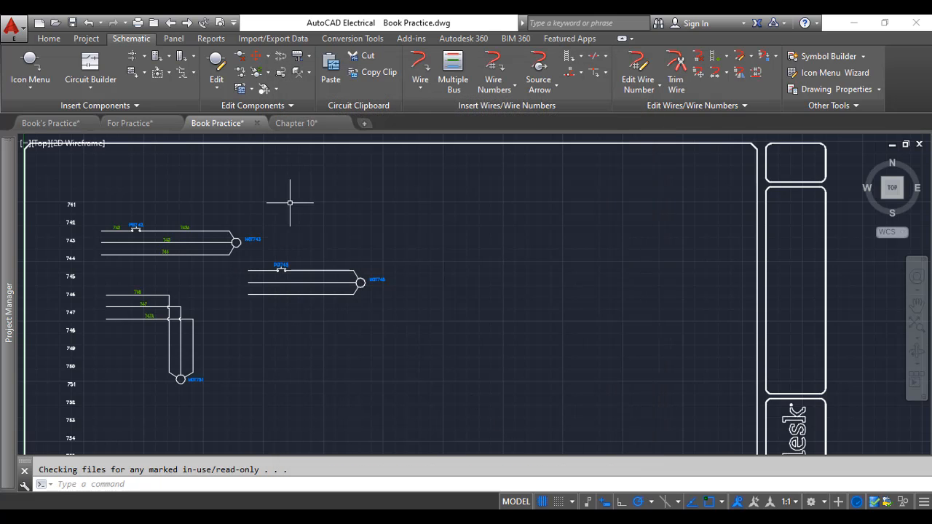
# Number the wire left of the new push button in line reference mode, tagging new or un-numbered wires only
pyautogui.click(494, 75)
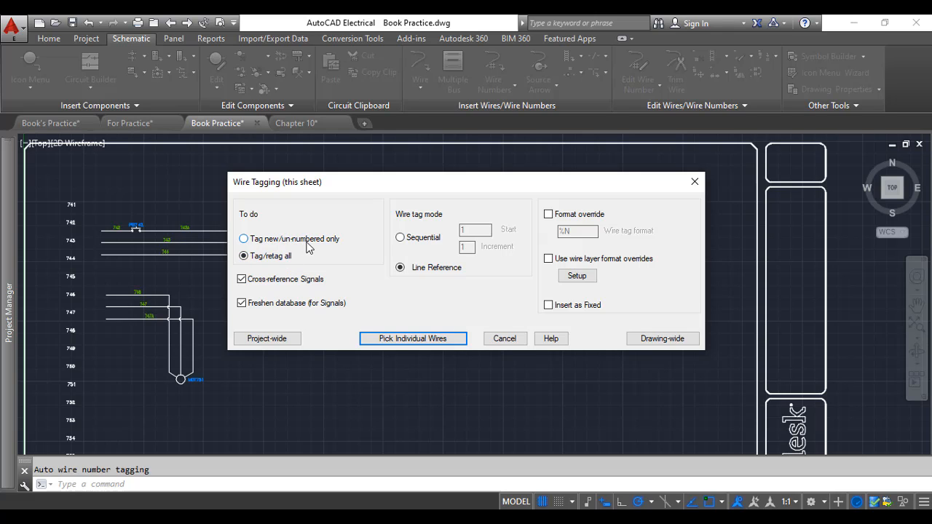
pyautogui.click(251, 242)
pyautogui.click(424, 340)
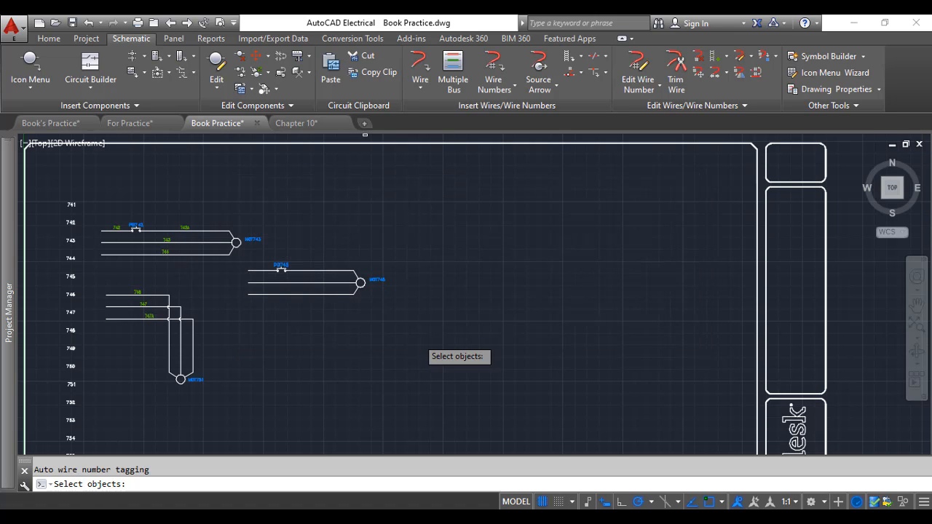
pyautogui.scroll(4, 246, 282)
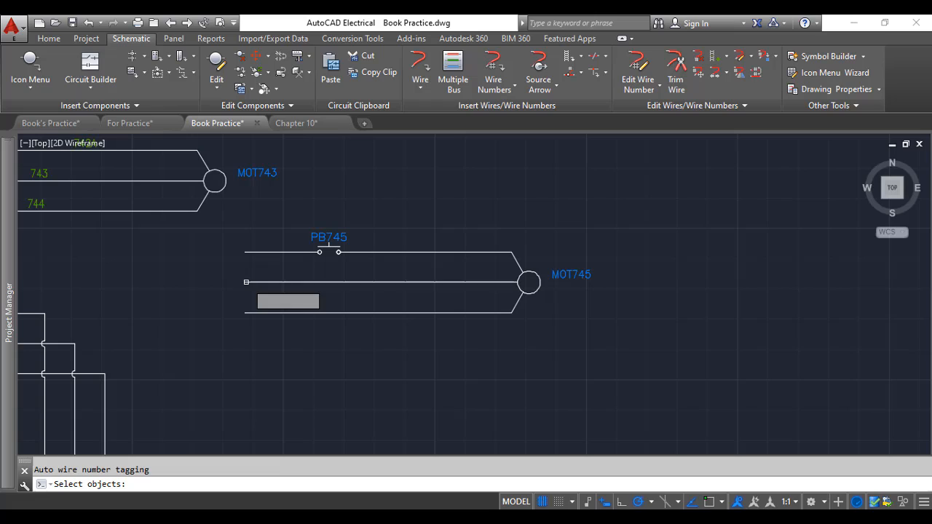
pyautogui.click(286, 252)
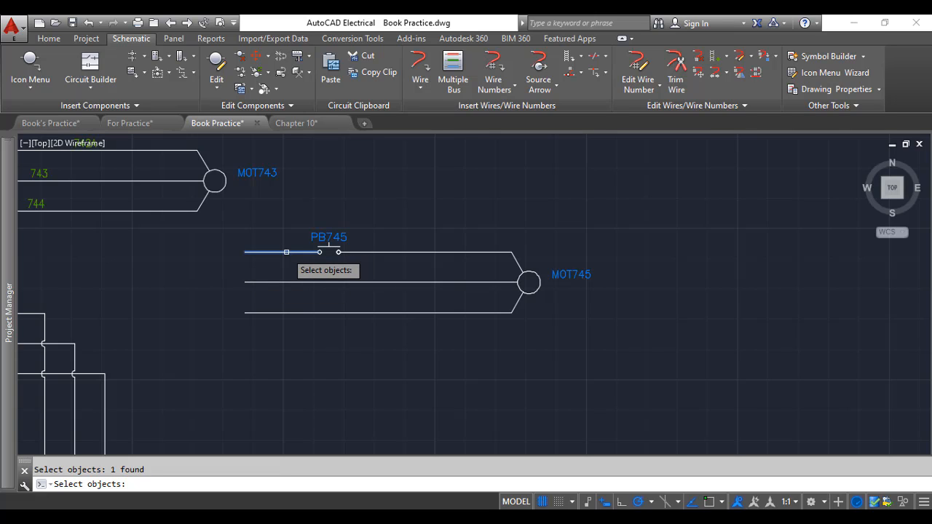
pyautogui.press('Return')
# Number the wire between the new push button and the motor in line reference mode by picking it individually
pyautogui.scroll(-4, 283, 266)
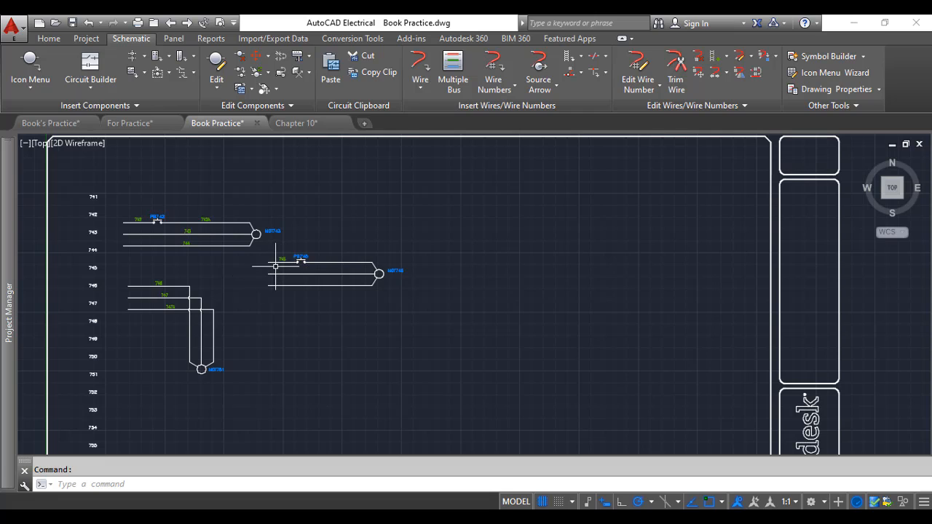
pyautogui.scroll(2, 99, 273)
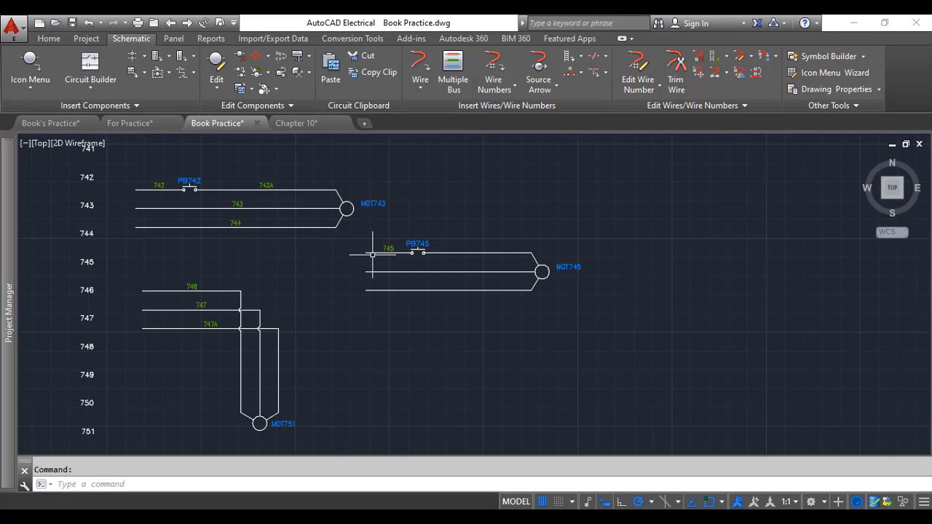
pyautogui.scroll(2, 398, 257)
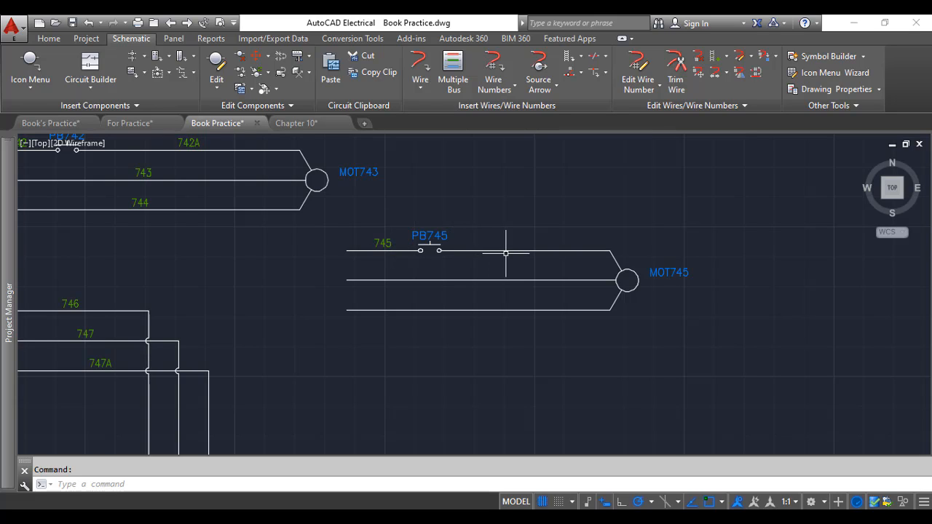
pyautogui.click(494, 62)
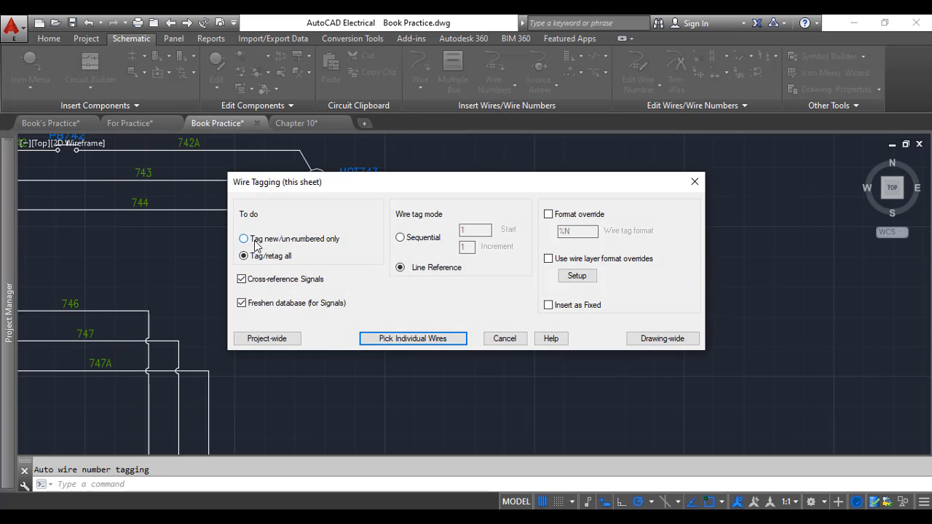
pyautogui.click(426, 334)
pyautogui.click(499, 250)
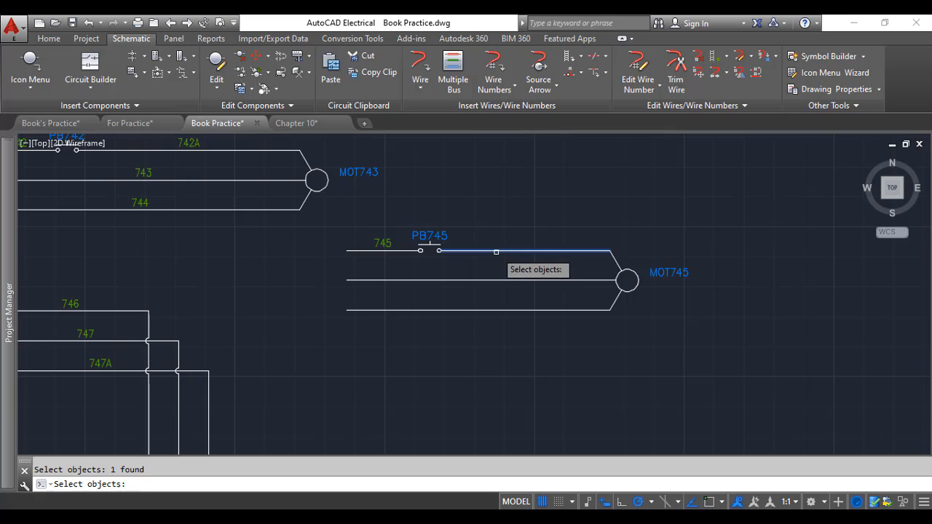
pyautogui.press('Return')
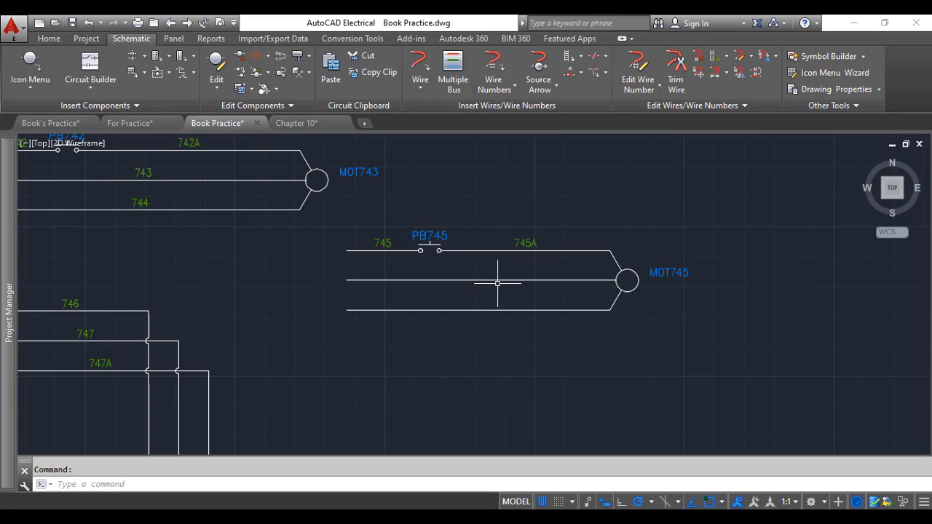
# Number the two lower wires of the new motor circuit by picking them individually, tagging new or un-numbered wires only in line reference mode
pyautogui.click(501, 82)
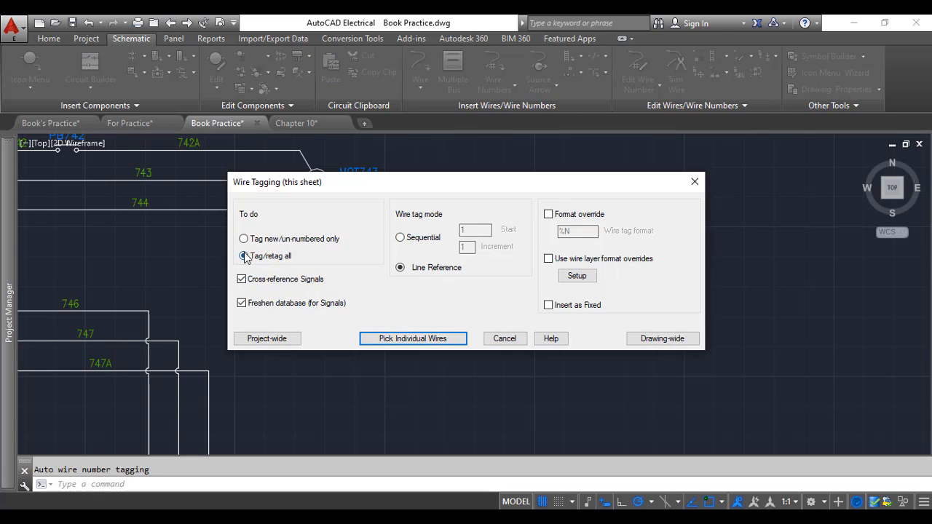
pyautogui.click(385, 338)
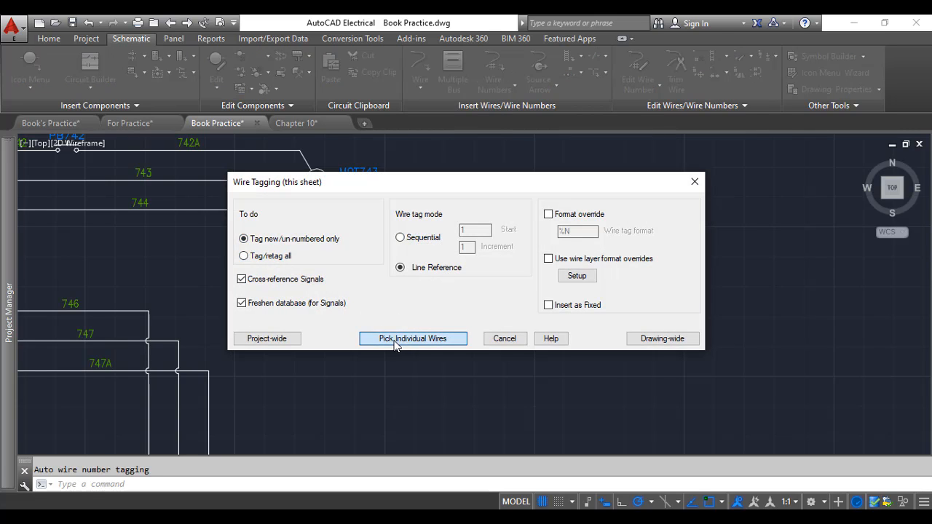
pyautogui.click(413, 280)
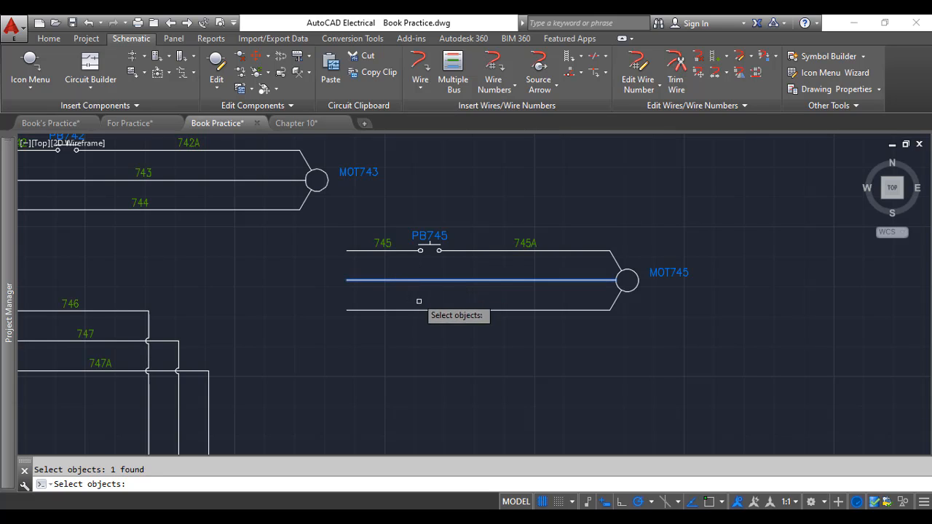
pyautogui.click(423, 310)
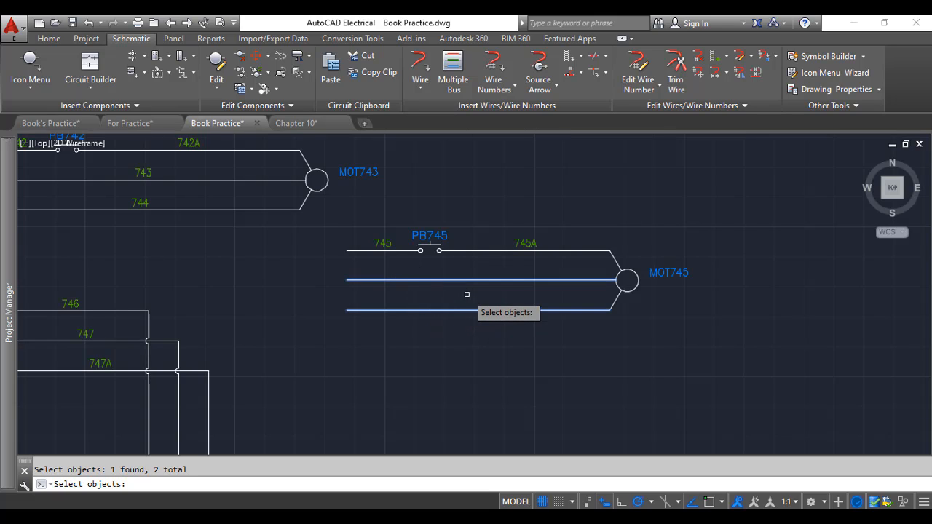
pyautogui.press('Return')
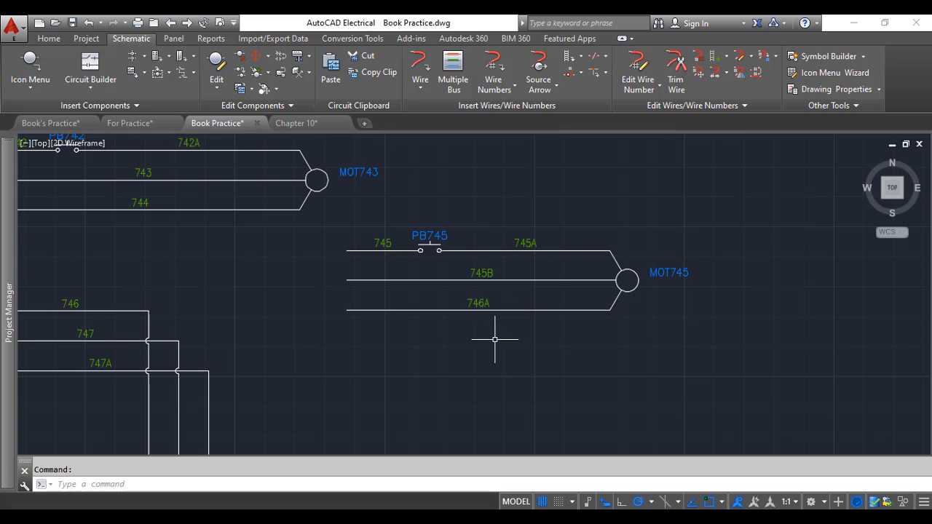
# Examine the wire numbers on the new push button and motor circuit beside the existing circuits
pyautogui.scroll(-2, 485, 334)
pyautogui.scroll(2, 489, 332)
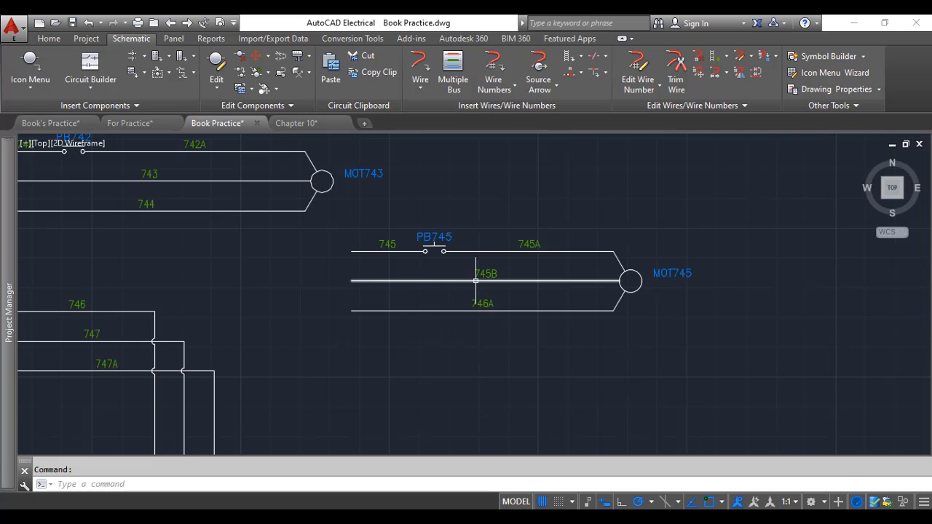
pyautogui.scroll(-2, 182, 275)
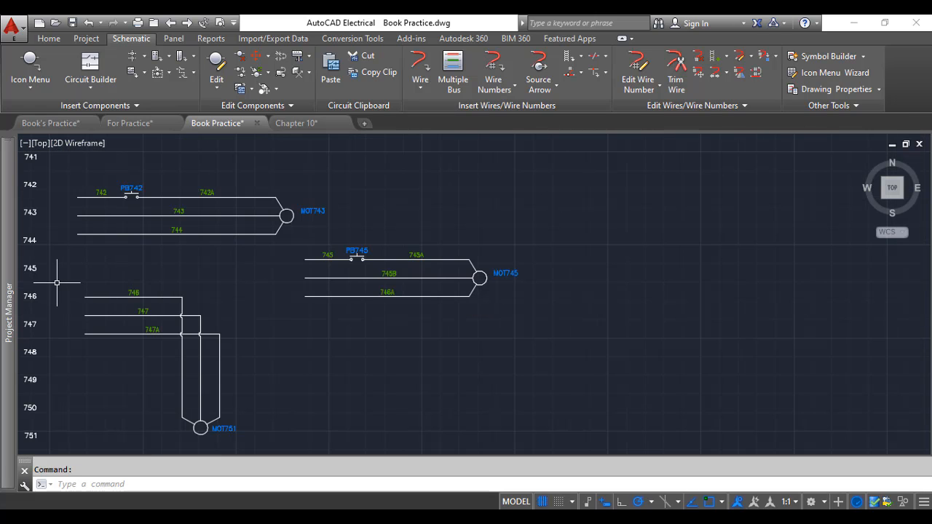
pyautogui.scroll(2, 352, 256)
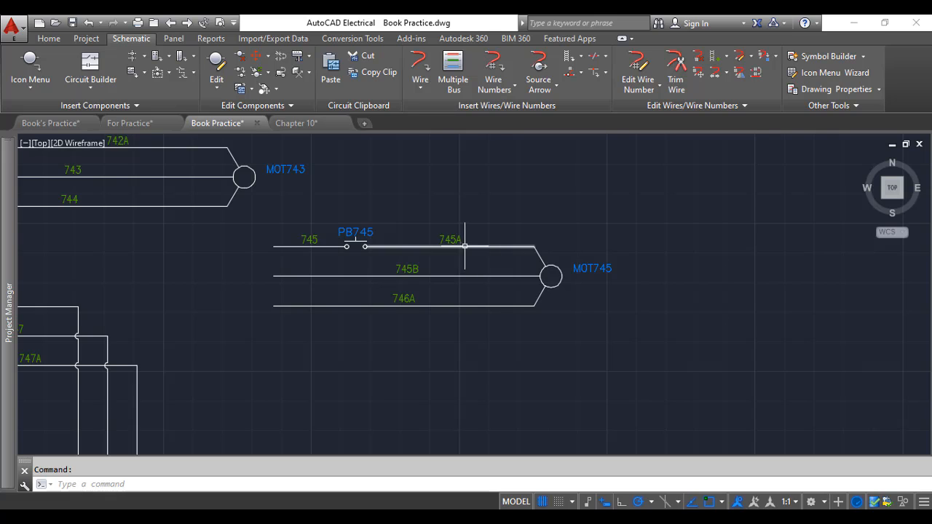
pyautogui.scroll(-1, 350, 320)
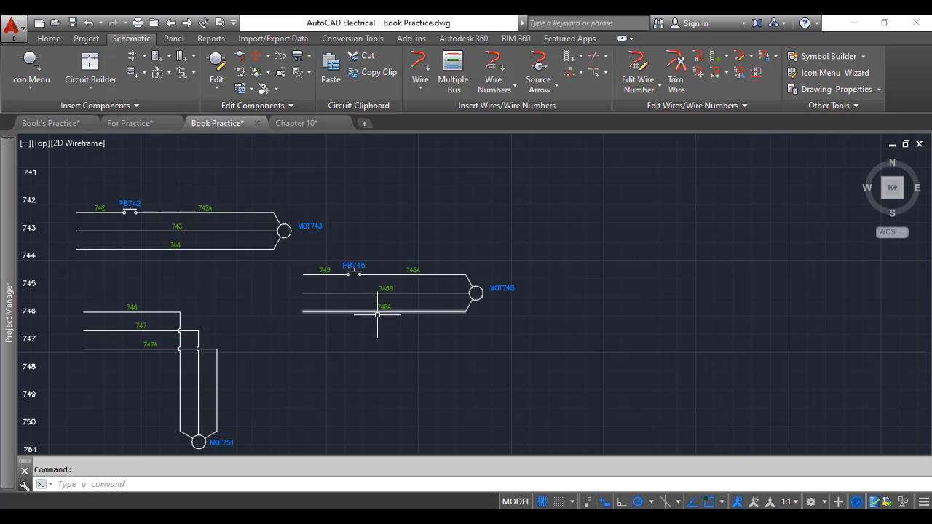
pyautogui.scroll(1, 378, 313)
pyautogui.scroll(-1, 308, 312)
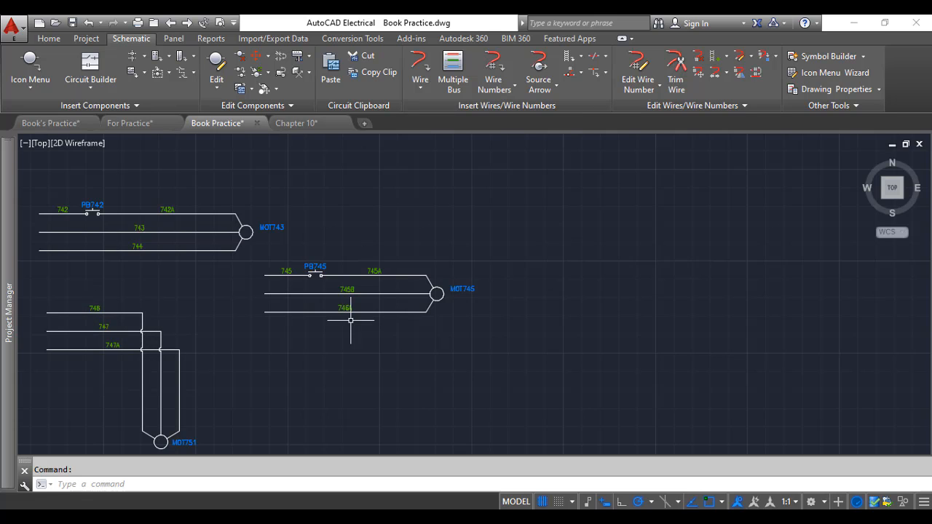
pyautogui.scroll(1, 351, 313)
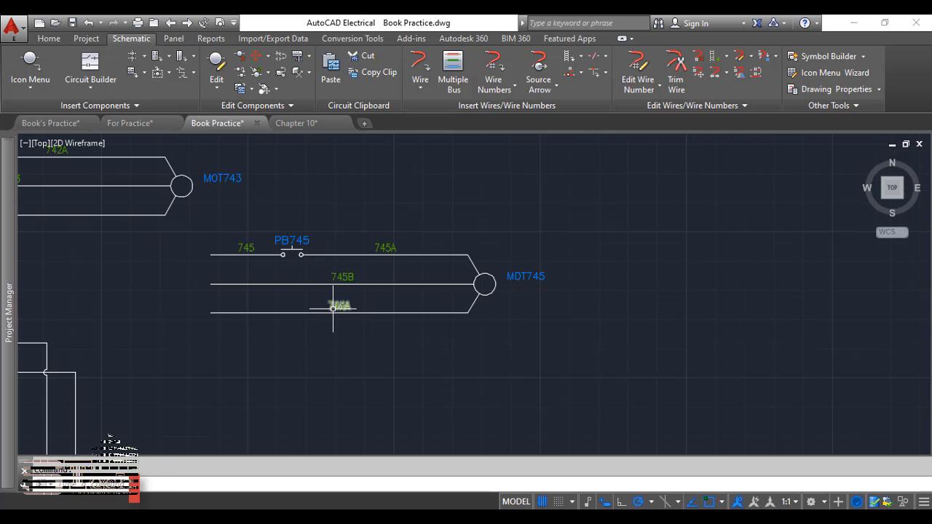
pyautogui.scroll(1, 333, 308)
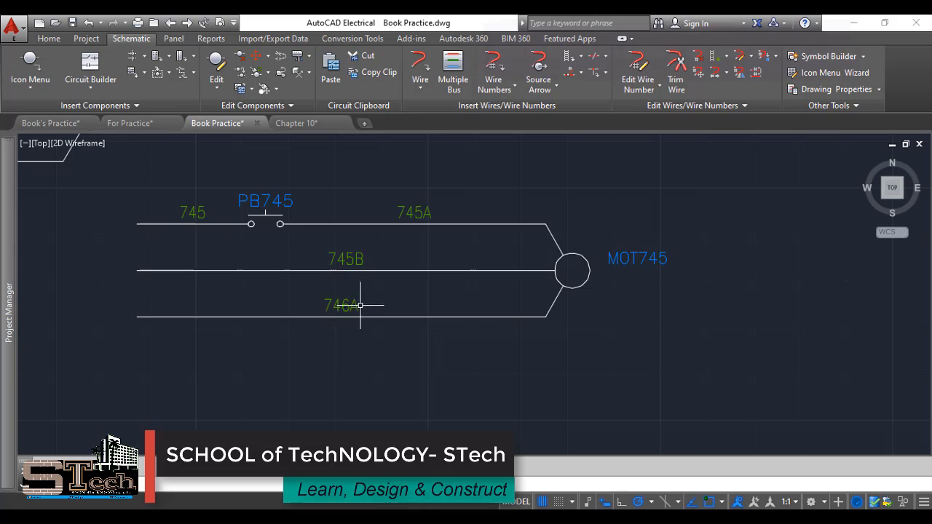
pyautogui.scroll(-2, 568, 280)
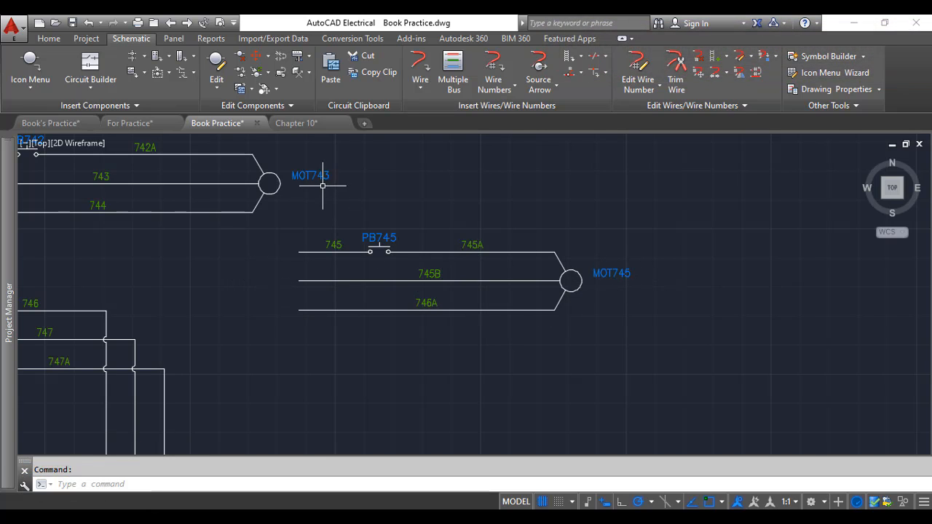
pyautogui.scroll(-5, 322, 186)
pyautogui.scroll(8, 305, 208)
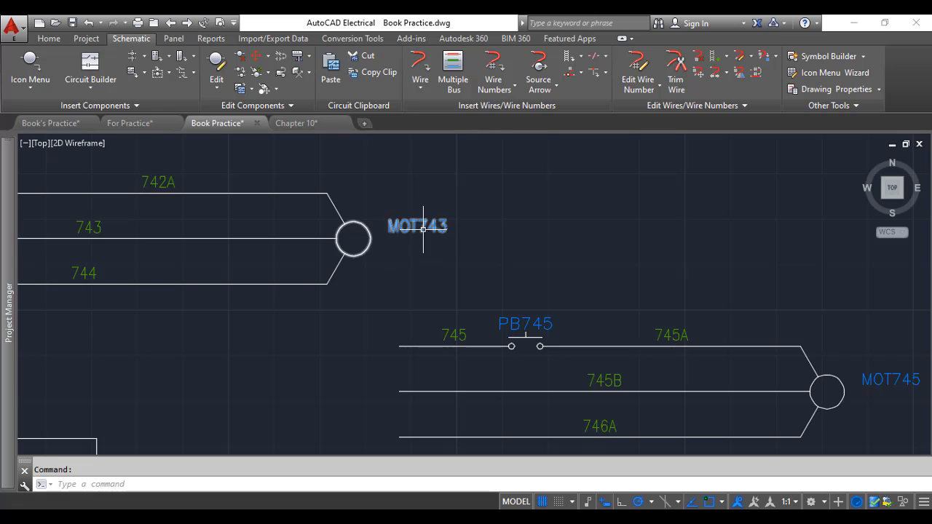
pyautogui.scroll(-4, 422, 230)
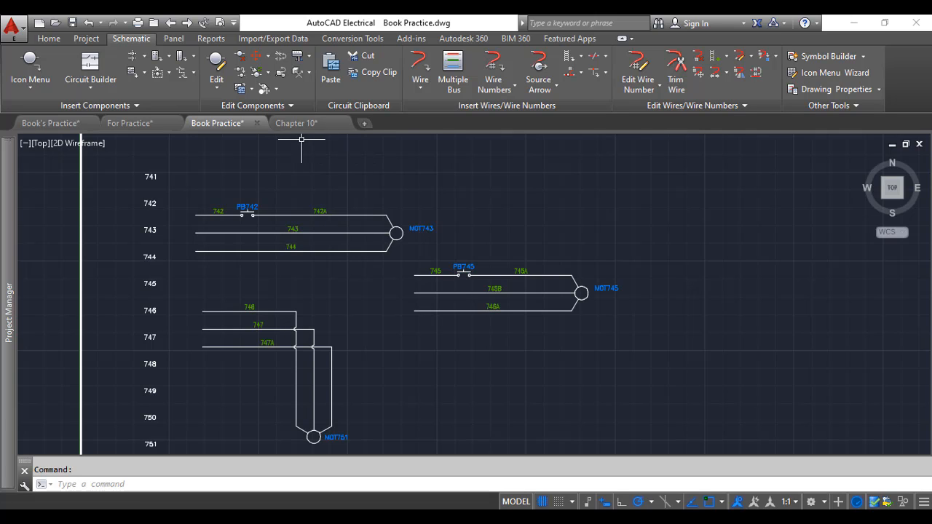
# Compare the wire numbering in the For Practice and Book's Practice drawings
pyautogui.click(140, 127)
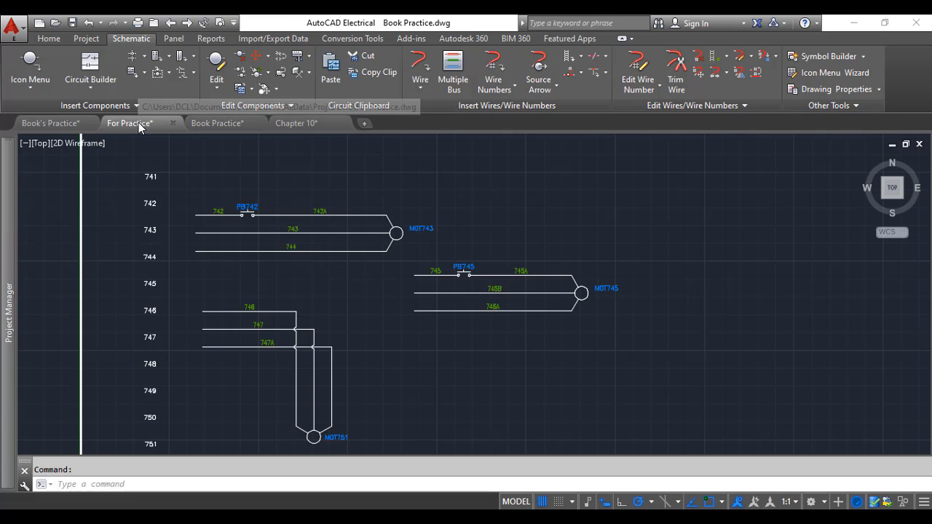
pyautogui.scroll(2, 179, 145)
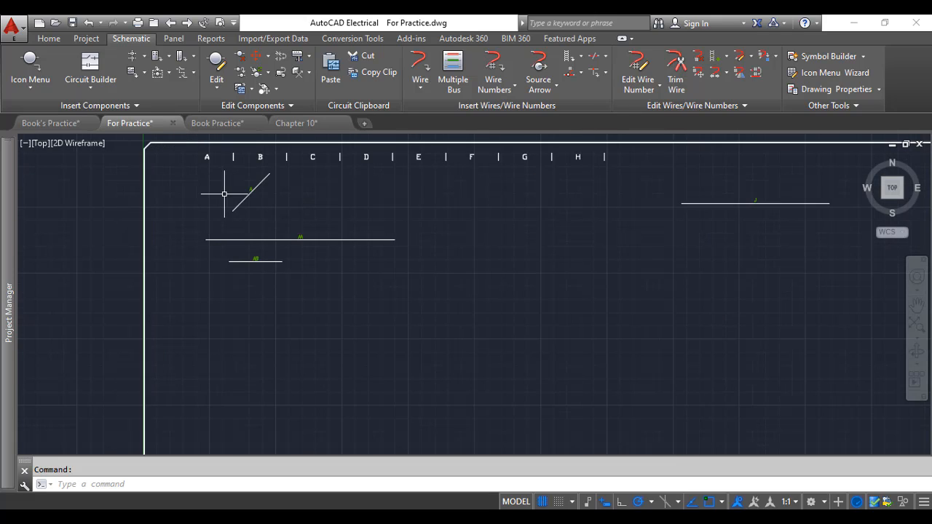
pyautogui.scroll(1, 224, 189)
pyautogui.scroll(-1, 224, 188)
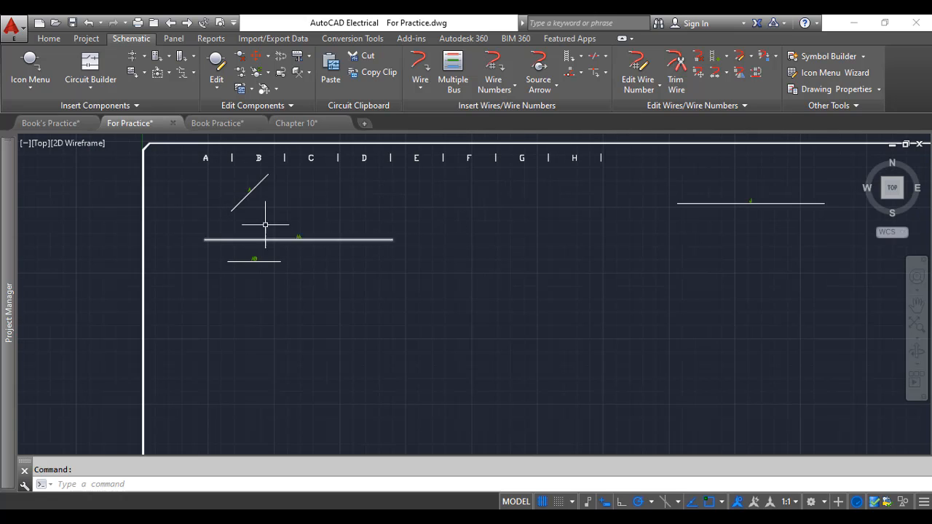
pyautogui.scroll(1, 232, 190)
pyautogui.scroll(-1, 262, 202)
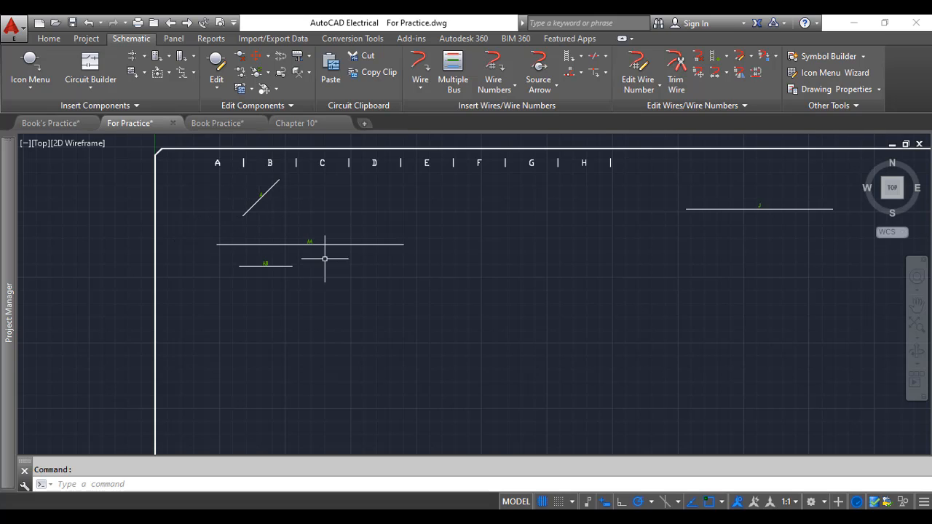
pyautogui.click(62, 123)
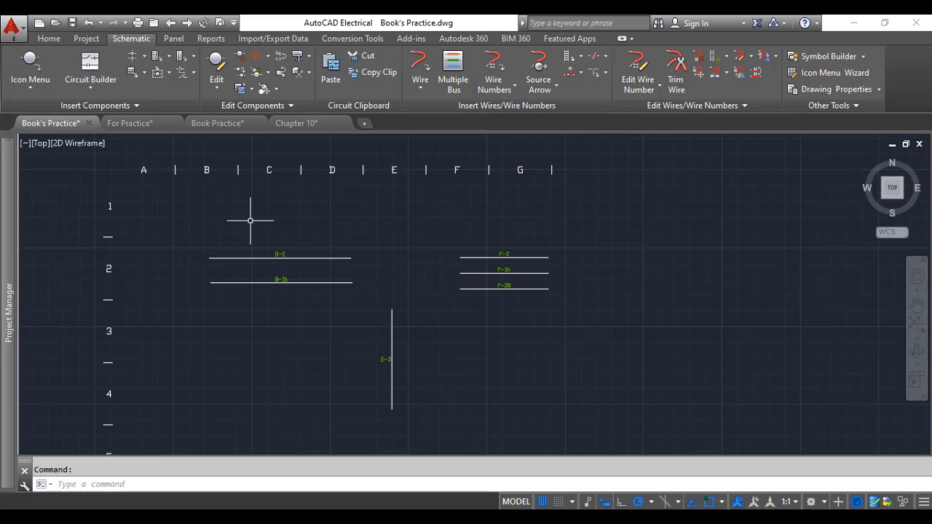
pyautogui.scroll(-2, 170, 212)
pyautogui.scroll(-2, 154, 334)
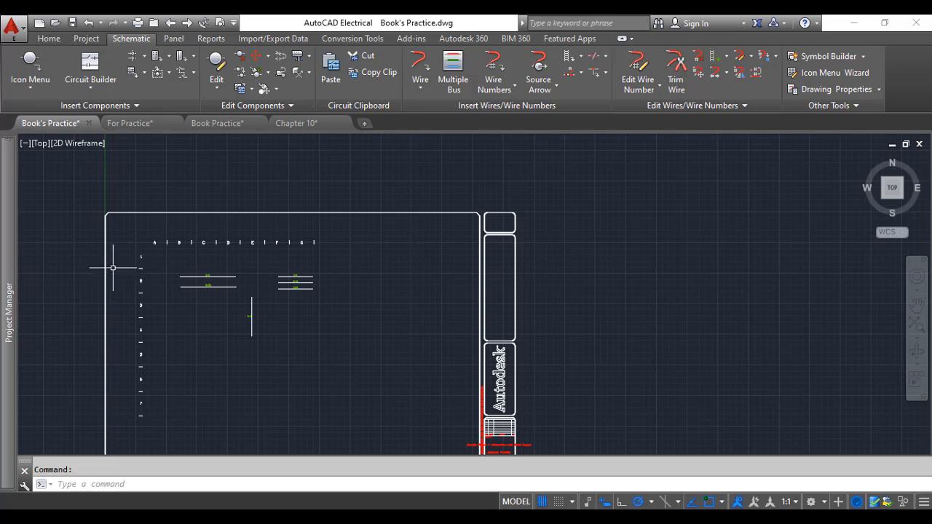
pyautogui.scroll(6, 133, 265)
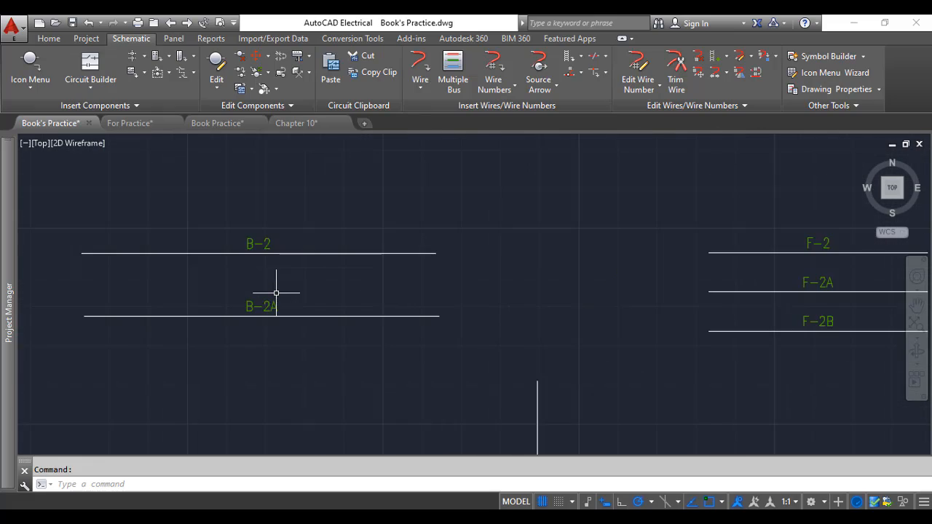
pyautogui.scroll(-2, 274, 276)
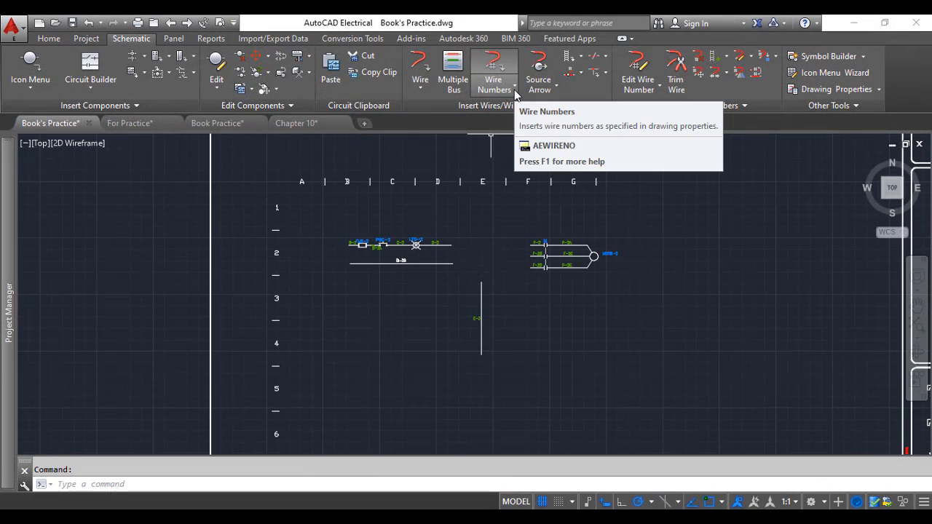
pyautogui.click(514, 90)
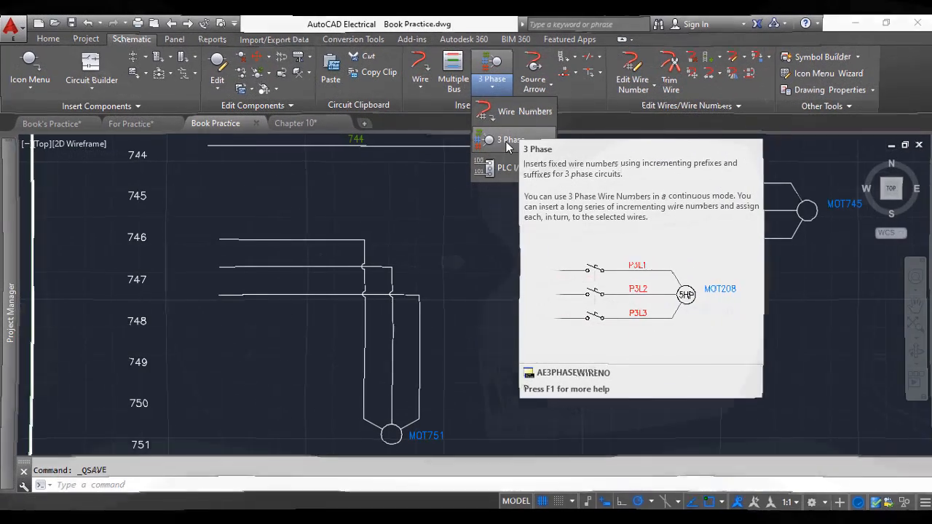
pyautogui.click(507, 142)
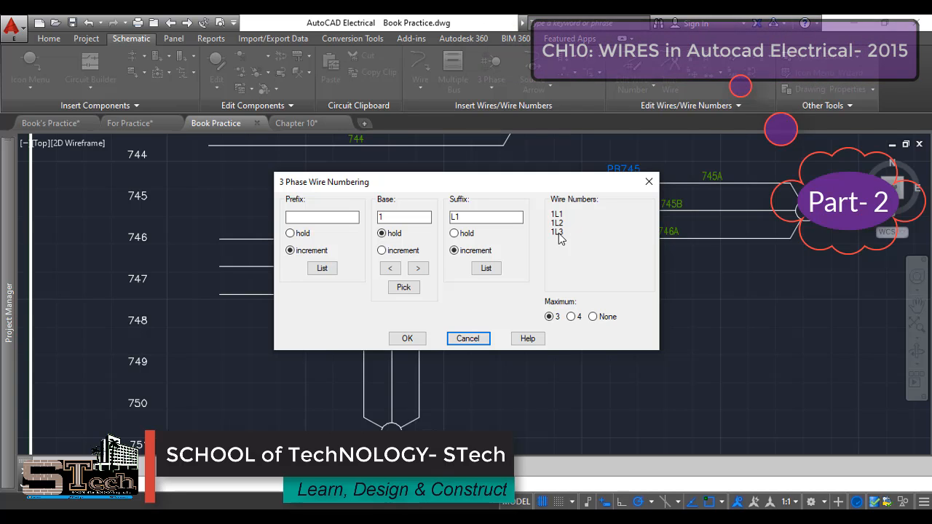
pyautogui.click(468, 339)
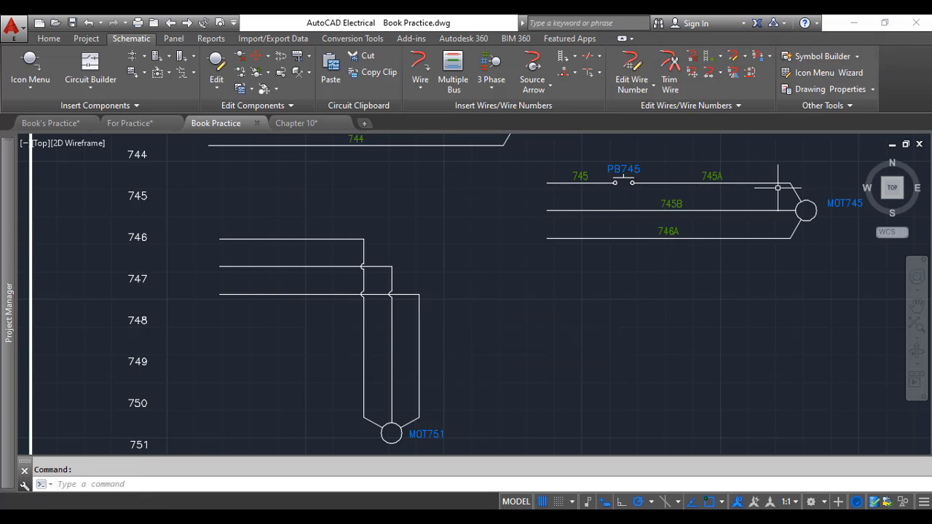
# Review the line-reference wire numbers across all motor circuits in the Book Practice drawing
pyautogui.scroll(2, 789, 167)
pyautogui.scroll(-2, 778, 176)
pyautogui.scroll(2, 778, 176)
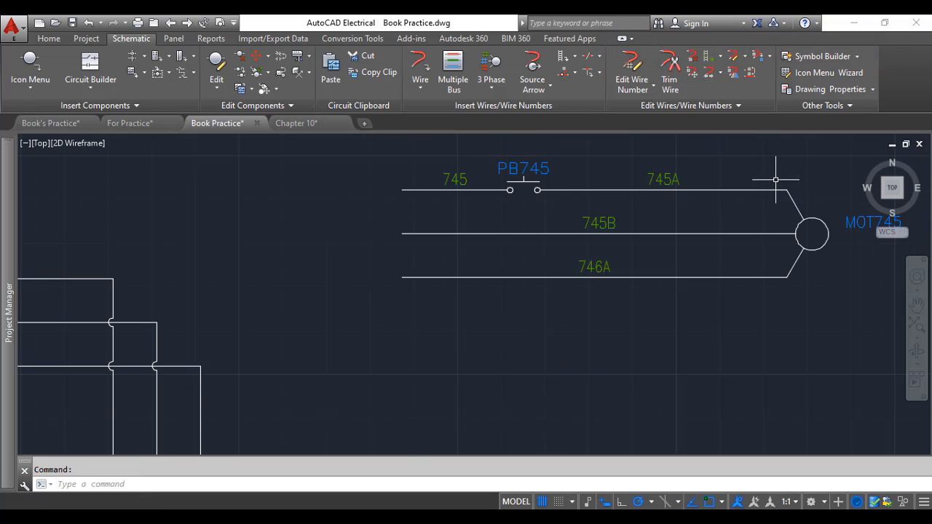
pyautogui.scroll(-2, 731, 215)
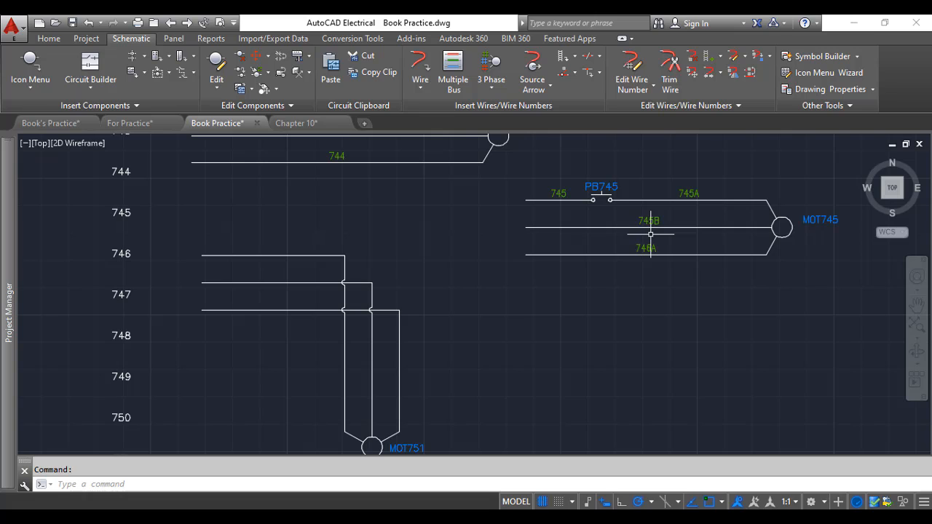
pyautogui.scroll(-2, 394, 365)
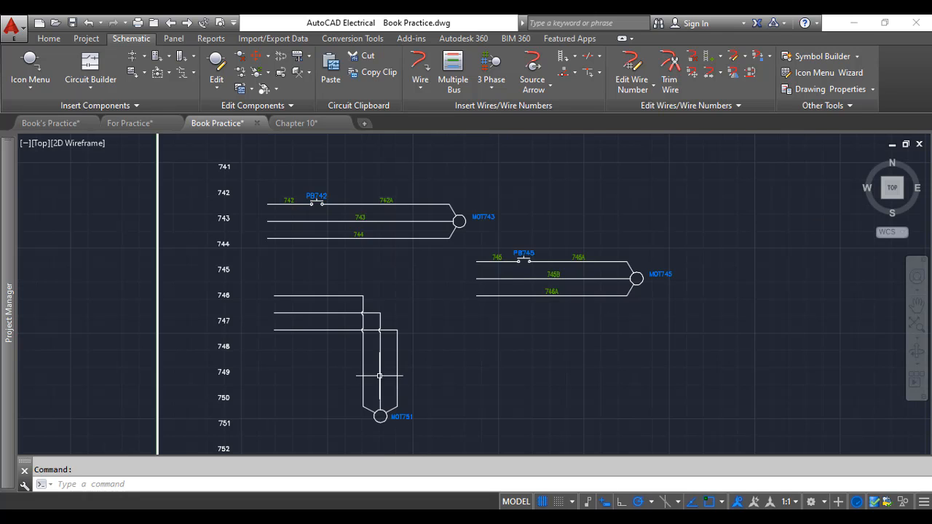
pyautogui.scroll(2, 360, 417)
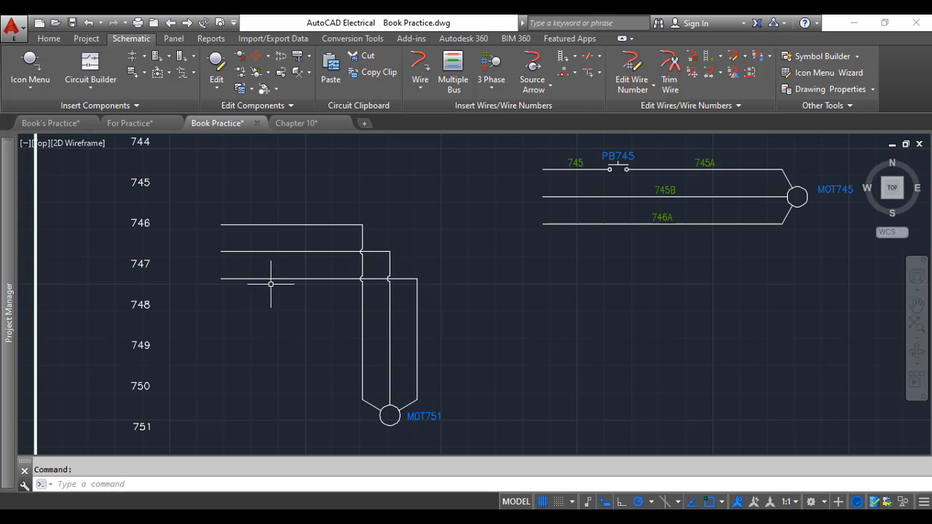
pyautogui.scroll(-2, 245, 287)
pyautogui.scroll(-2, 246, 280)
pyautogui.scroll(4, 201, 274)
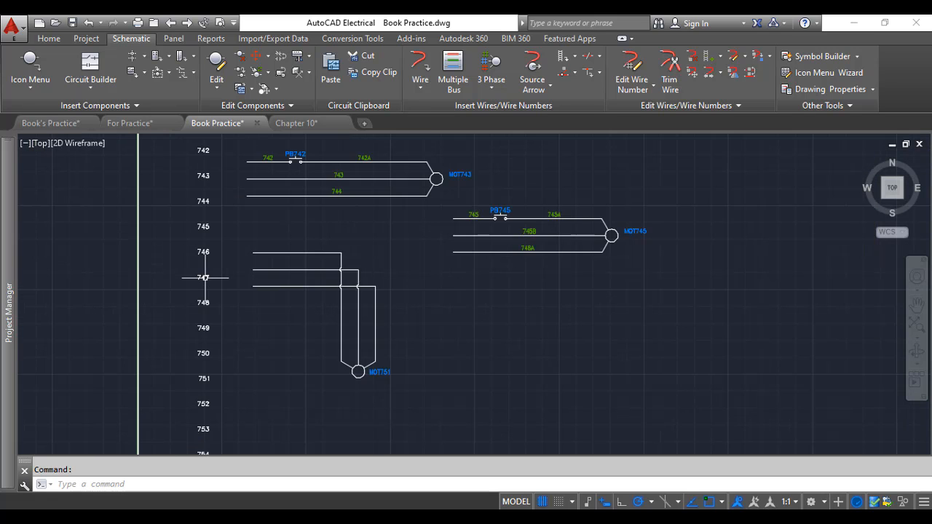
pyautogui.scroll(-2, 280, 259)
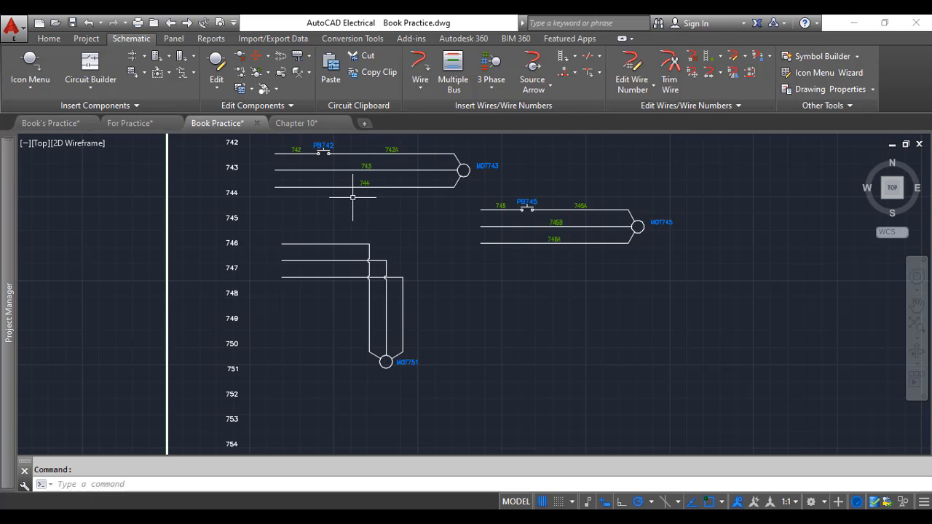
pyautogui.scroll(2, 372, 150)
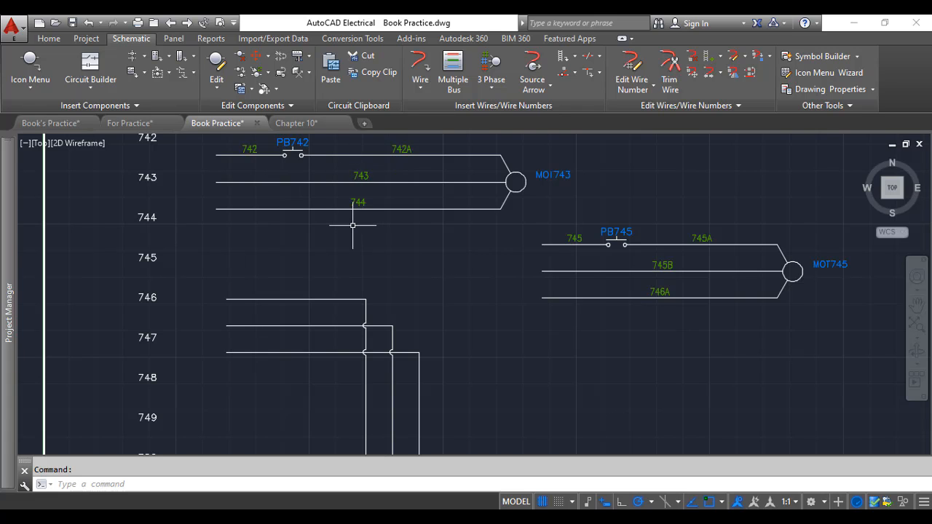
pyautogui.scroll(-2, 353, 225)
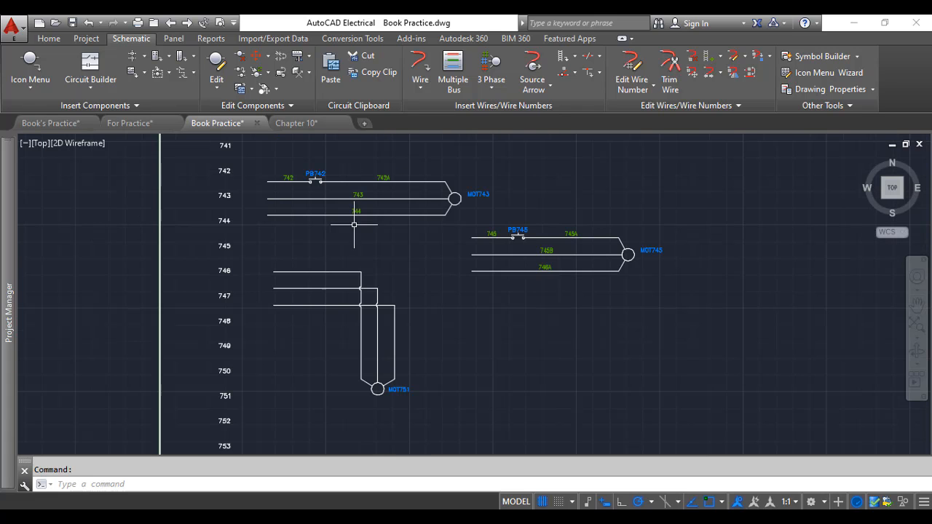
# Start 3 Phase wire numbering and choose P from the prefix list
pyautogui.click(494, 66)
pyautogui.moveTo(484, 187); pyautogui.dragTo(589, 227)
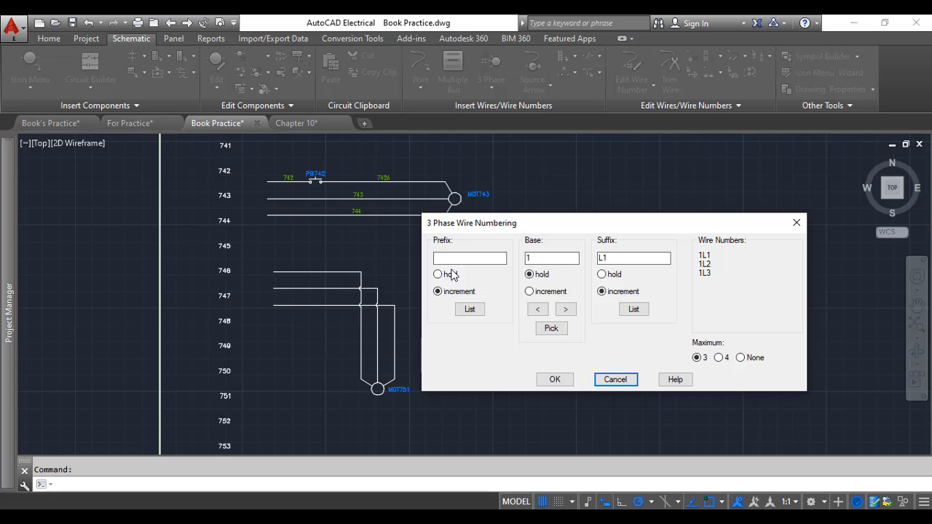
pyautogui.click(468, 309)
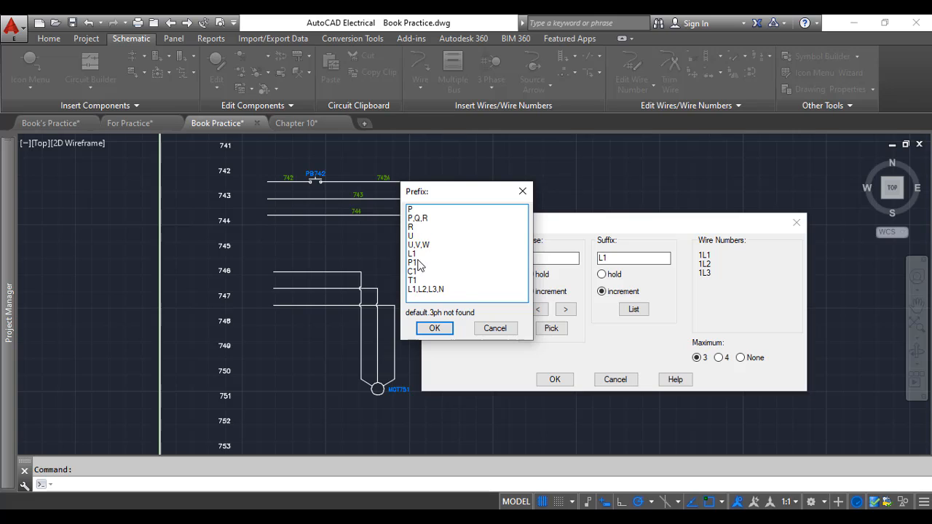
pyautogui.click(413, 210)
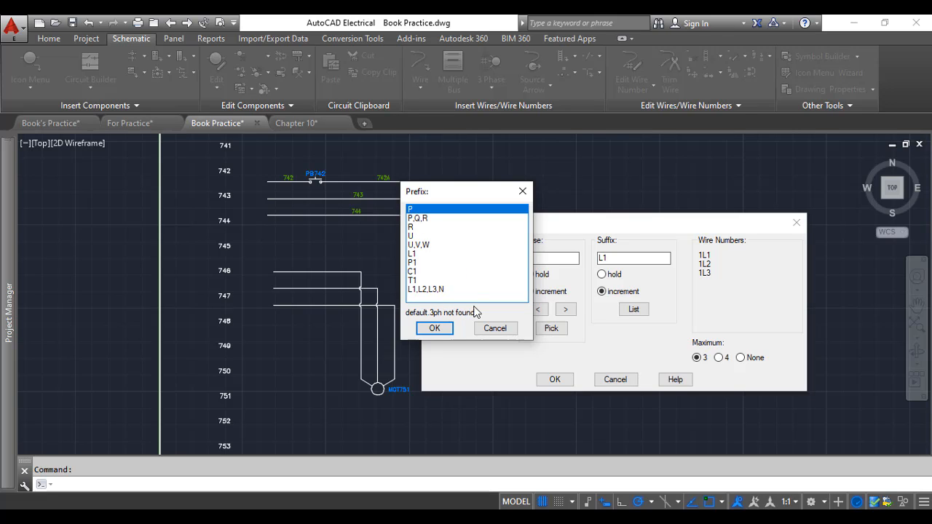
pyautogui.click(443, 327)
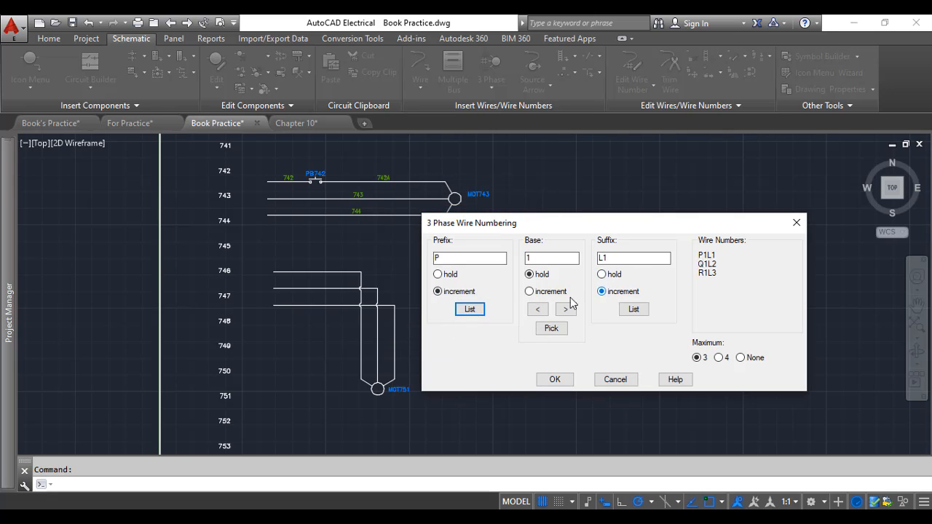
# Compare the prefix hold and increment options, keeping increment, and open the suffix list without choosing anything
pyautogui.click(437, 291)
pyautogui.click(438, 274)
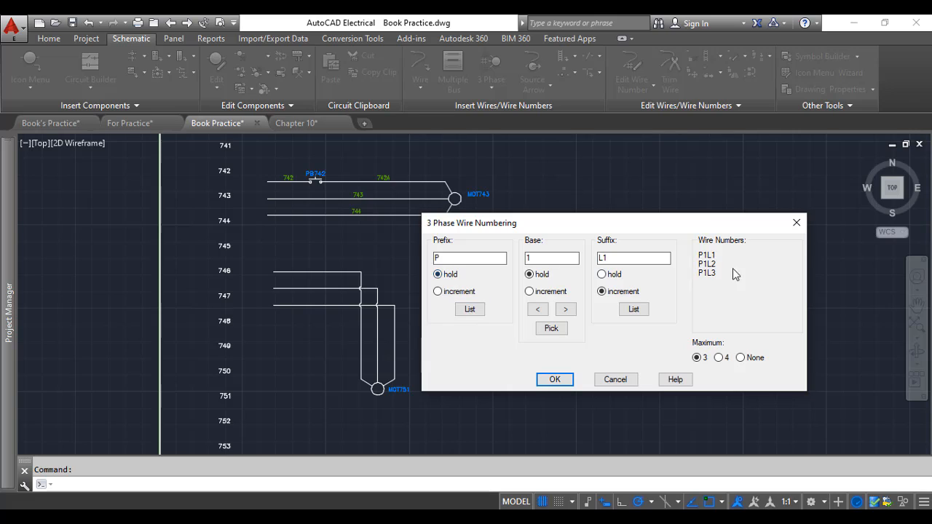
pyautogui.click(449, 295)
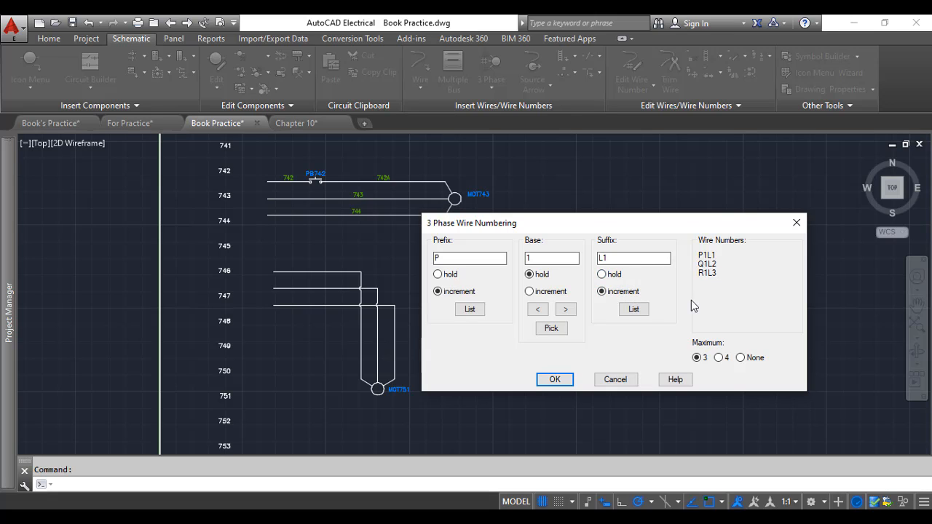
pyautogui.click(634, 309)
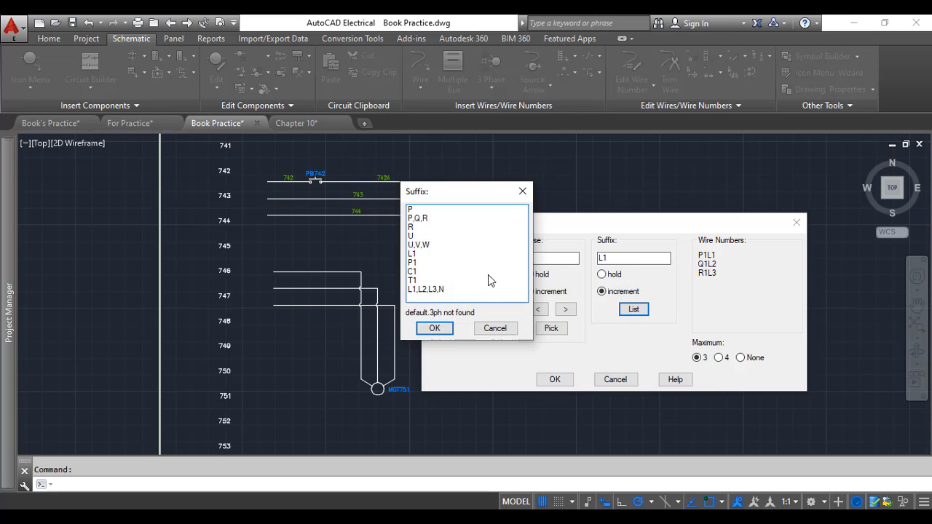
pyautogui.click(484, 328)
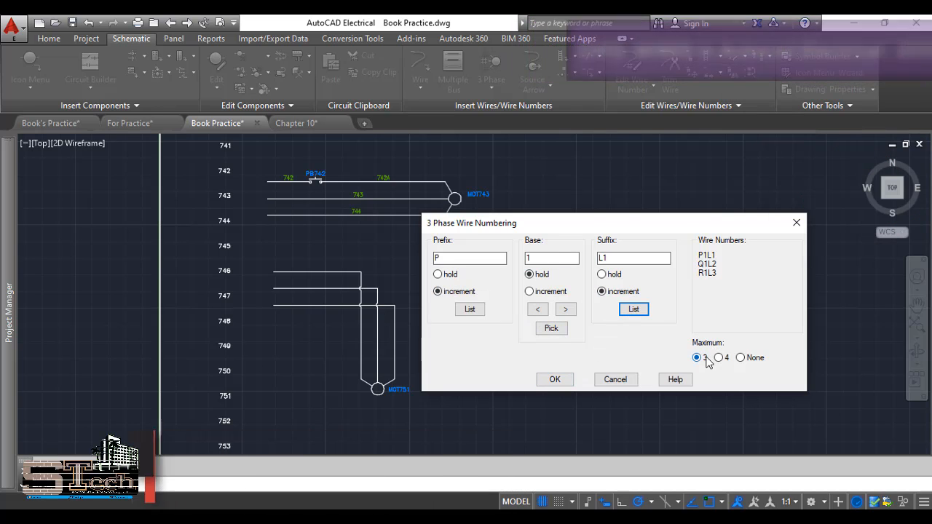
# Apply the 3 Phase numbers to the three motor circuit wires from top to bottom, then close the dialog
pyautogui.click(555, 379)
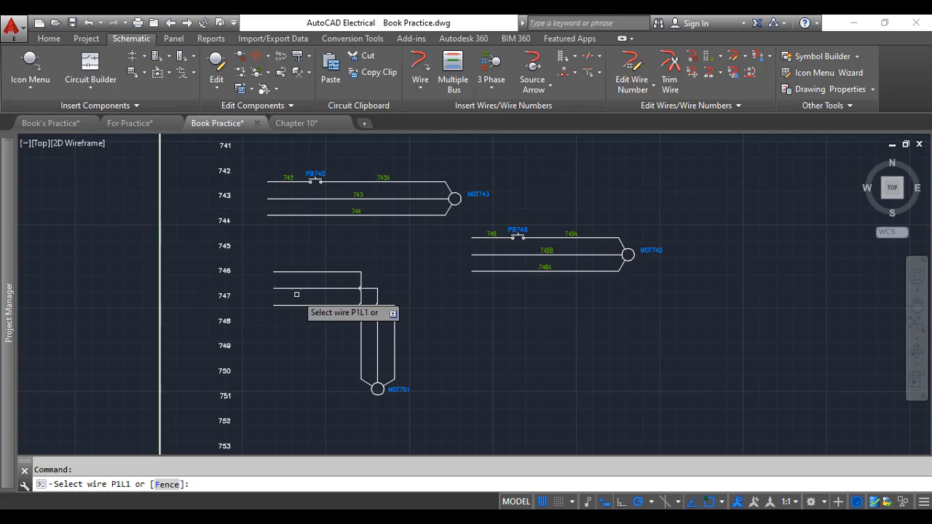
pyautogui.scroll(4, 294, 284)
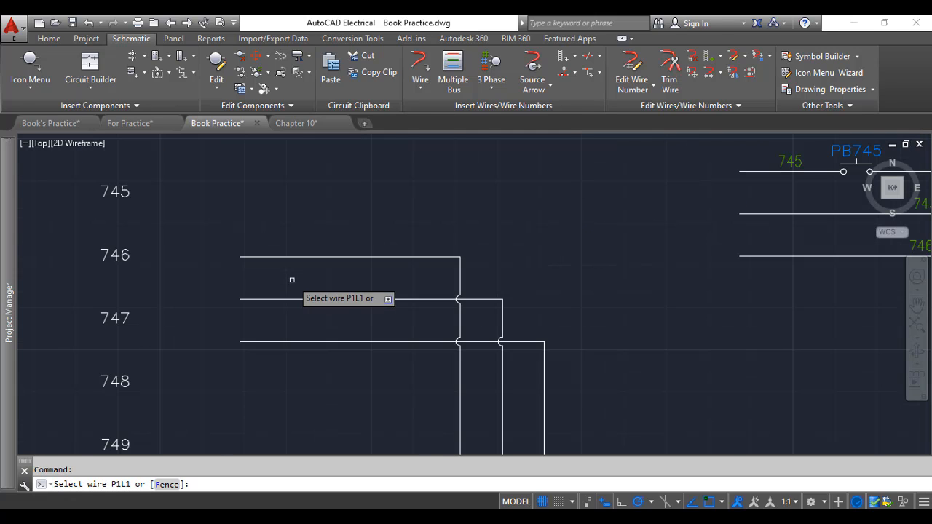
pyautogui.click(336, 257)
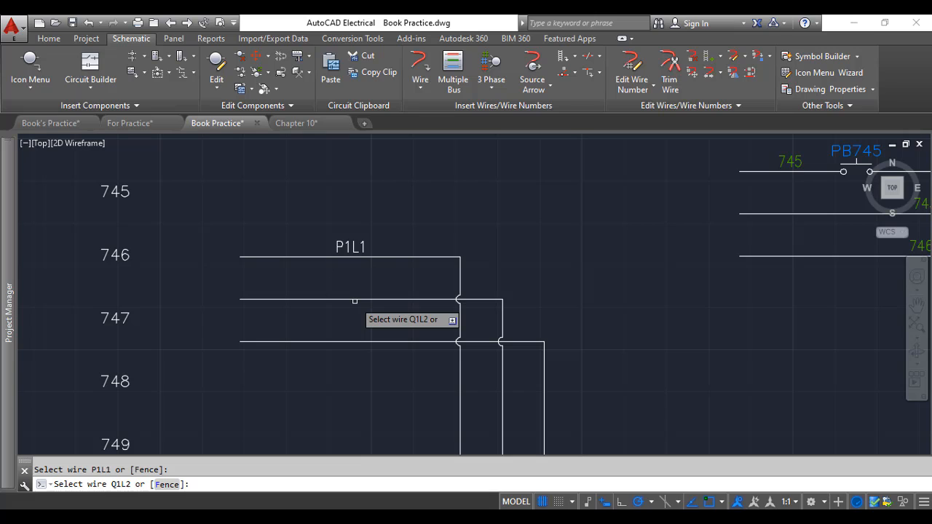
pyautogui.click(354, 299)
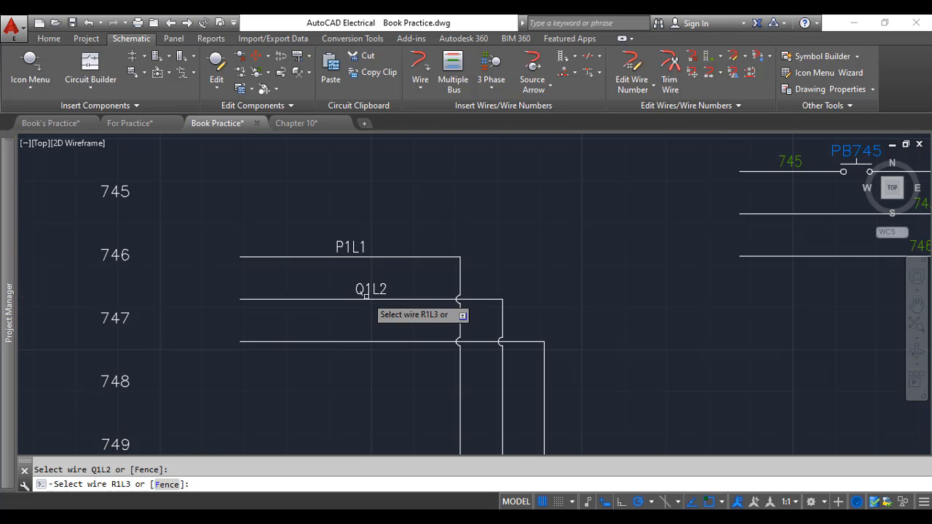
pyautogui.click(360, 341)
pyautogui.moveTo(395, 182); pyautogui.dragTo(495, 198)
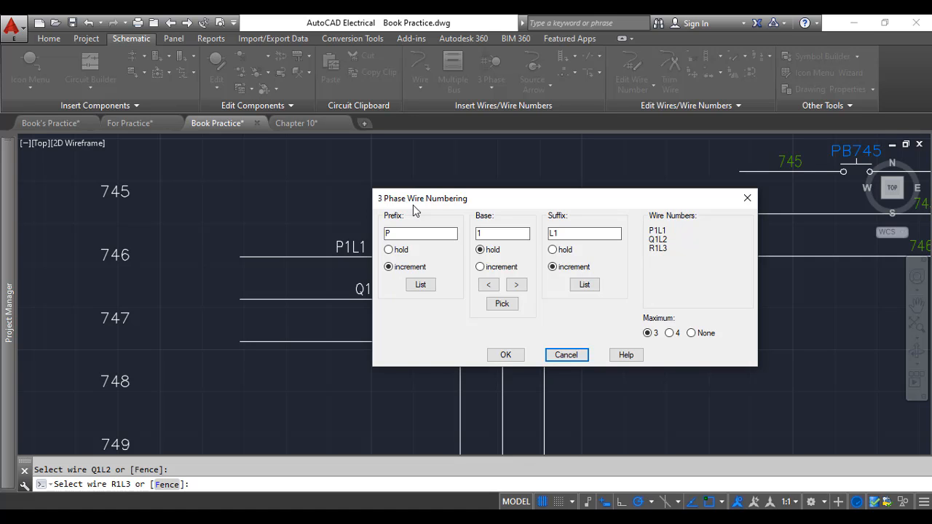
pyautogui.click(566, 355)
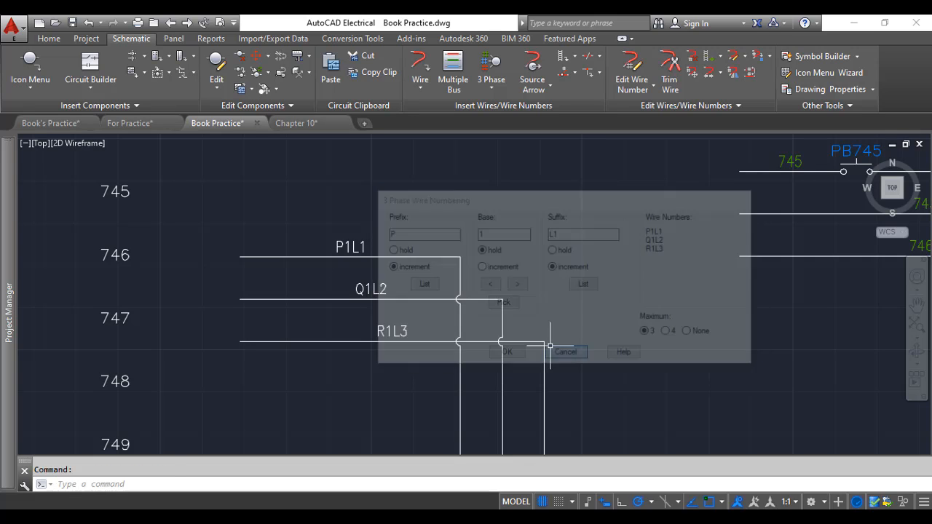
# Review the new 3 Phase wire numbers on the motor circuit
pyautogui.scroll(-4, 355, 292)
pyautogui.scroll(2, 355, 292)
pyautogui.scroll(-2, 281, 291)
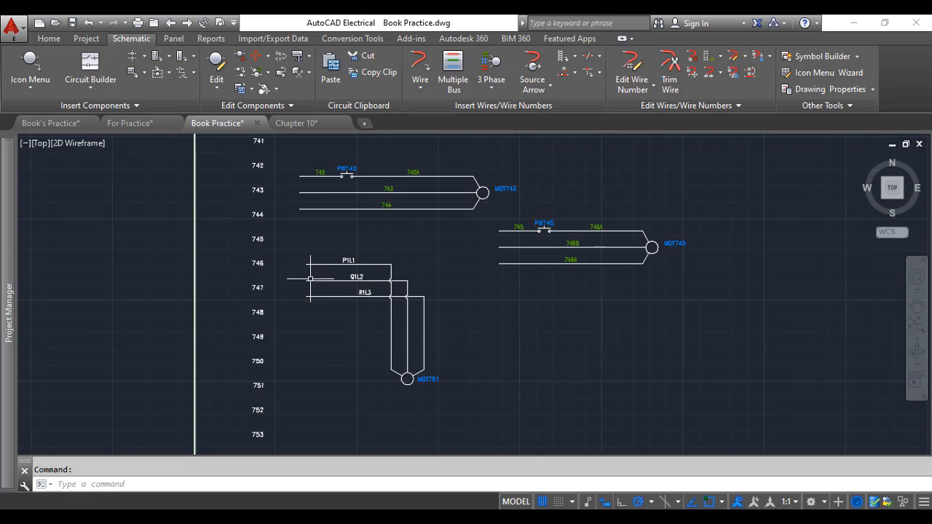
pyautogui.scroll(2, 341, 286)
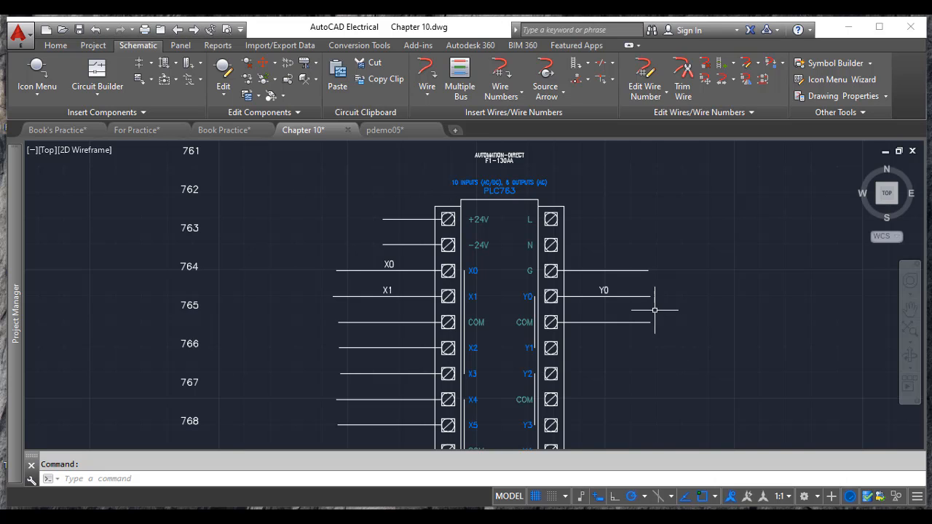
# Examine the PLC module and its input and output wires in the Chapter 10 drawing
pyautogui.click(501, 94)
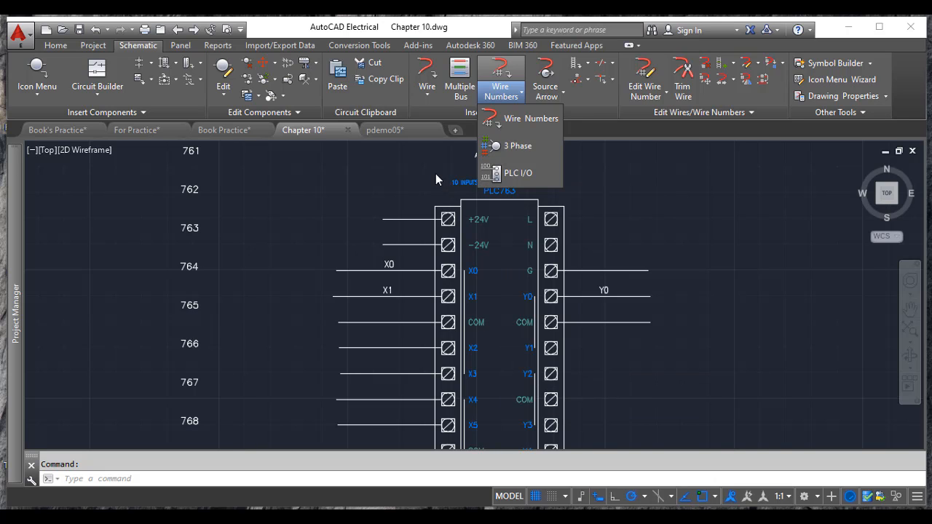
pyautogui.click(417, 162)
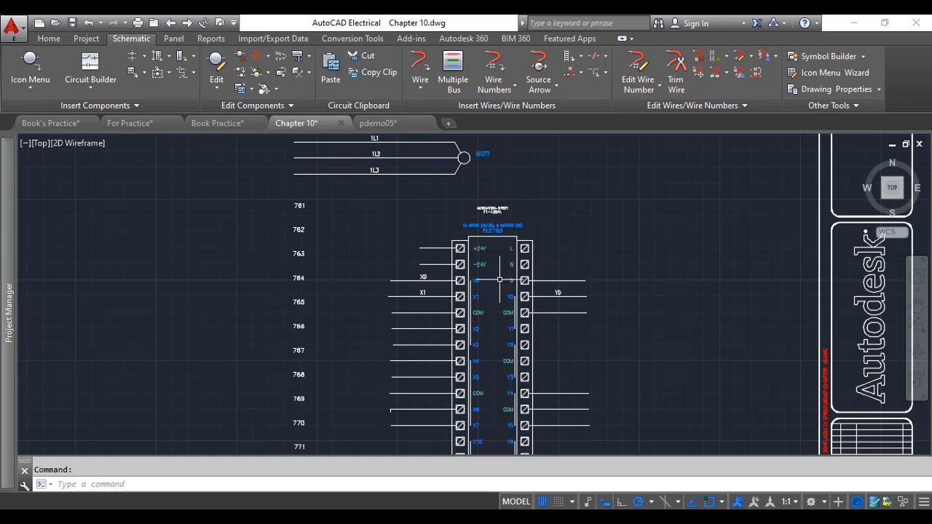
pyautogui.scroll(2, 495, 232)
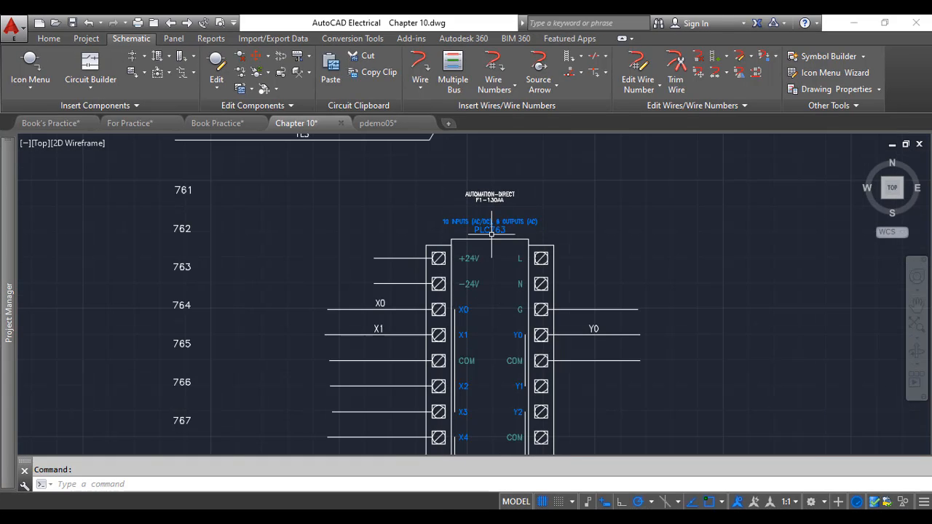
pyautogui.scroll(2, 491, 233)
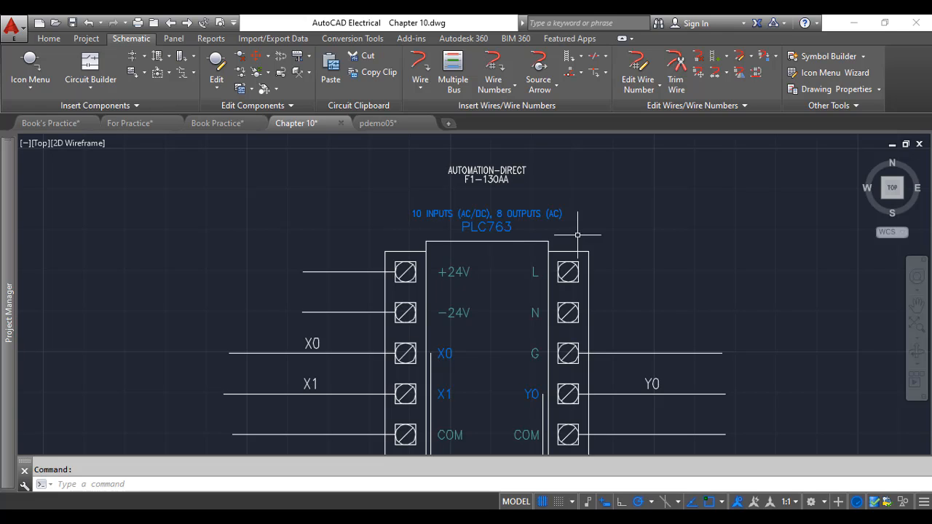
pyautogui.scroll(-8, 504, 343)
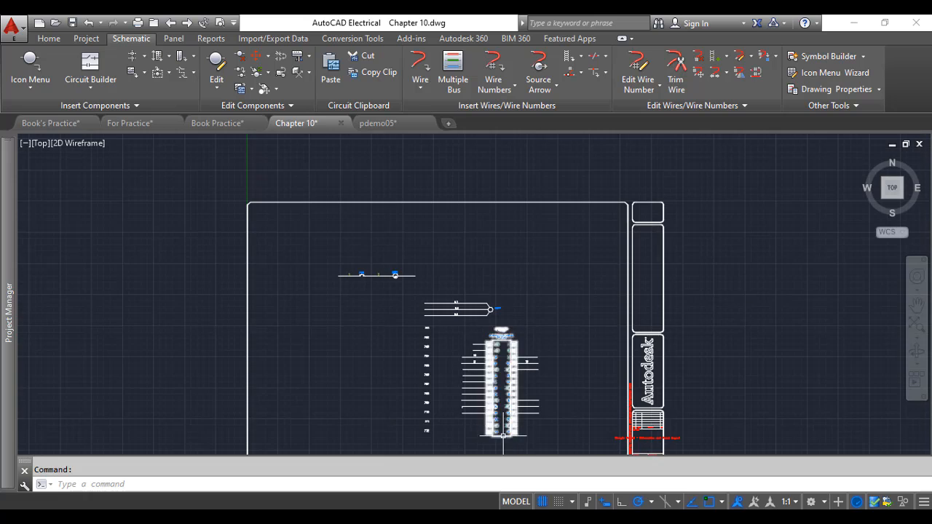
pyautogui.scroll(6, 501, 422)
pyautogui.scroll(2, 477, 254)
pyautogui.scroll(-2, 477, 254)
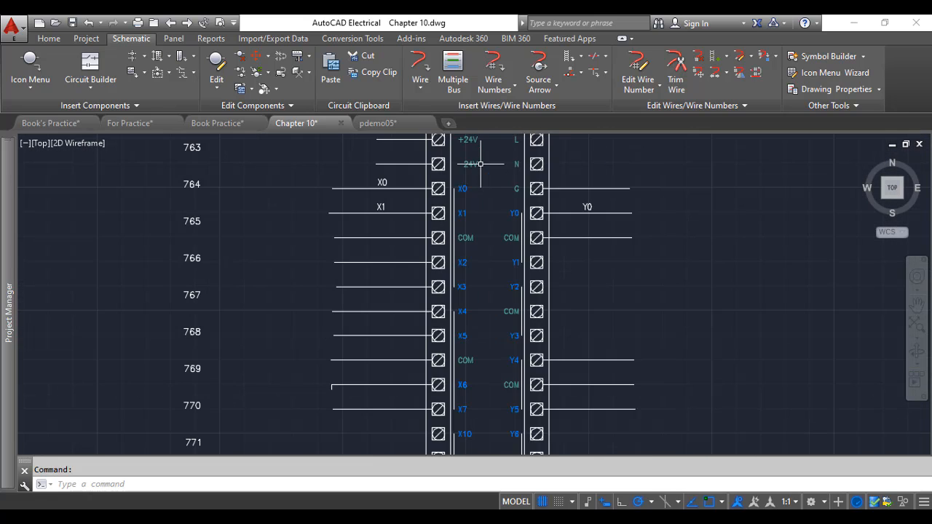
pyautogui.scroll(2, 485, 197)
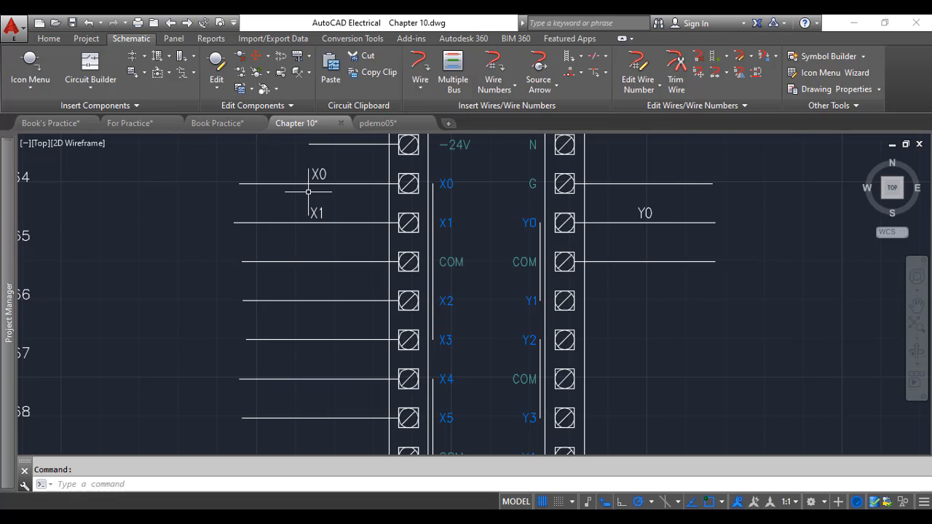
pyautogui.scroll(-2, 309, 191)
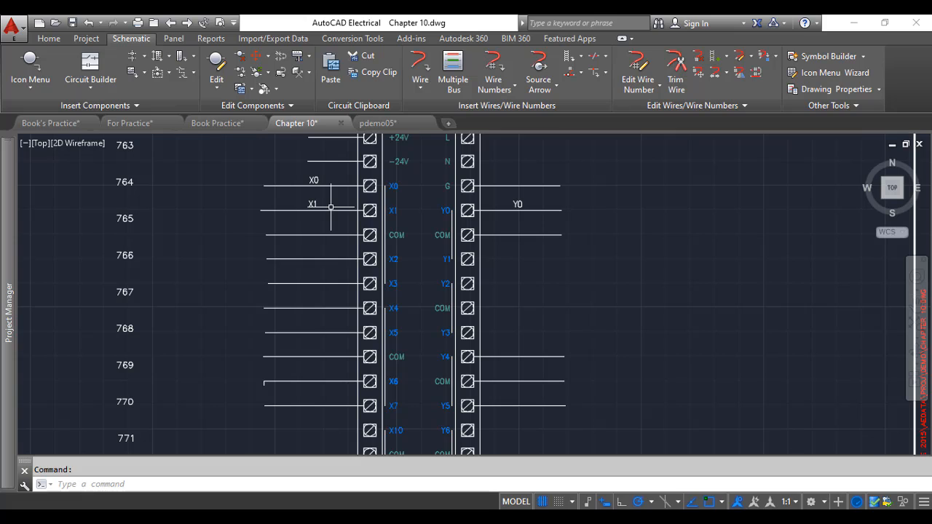
# Insert a PLC I/O wire number with the %N format on the wire at PLC input X2
pyautogui.click(514, 89)
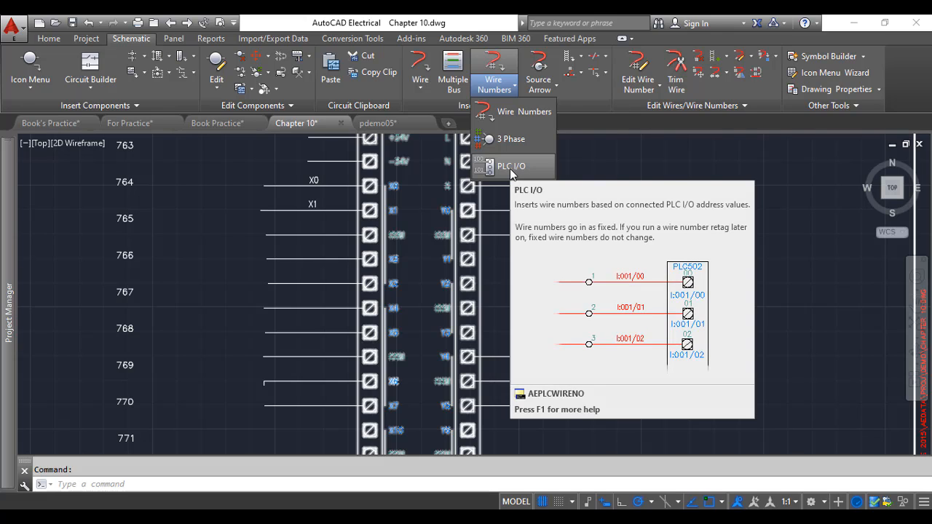
pyautogui.click(512, 167)
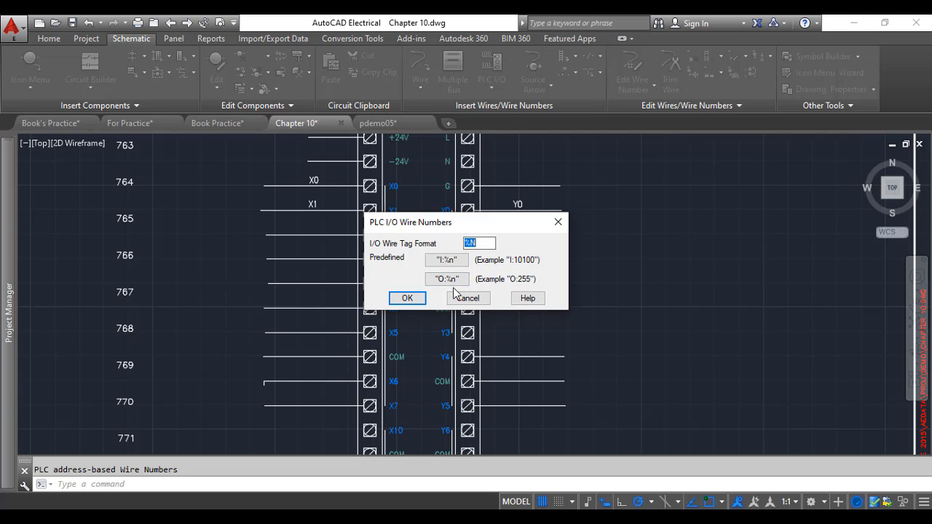
pyautogui.click(406, 298)
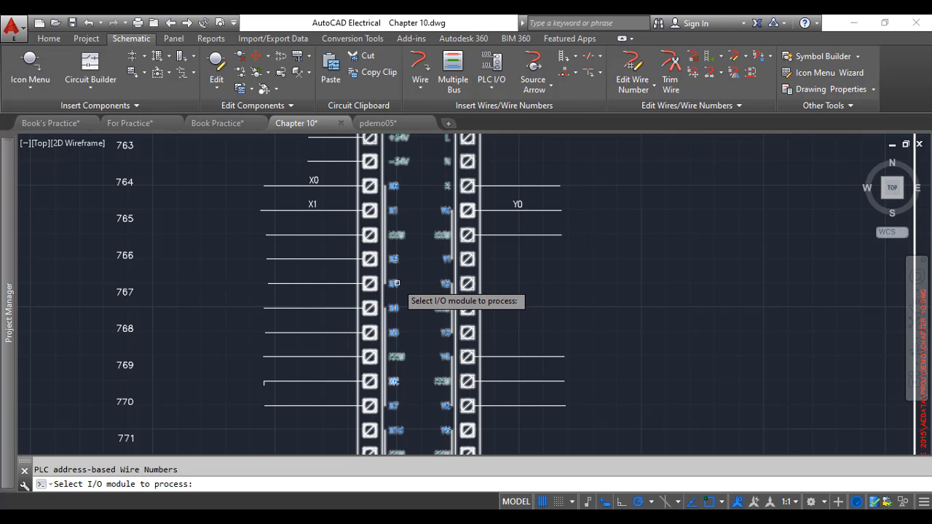
pyautogui.scroll(-2, 396, 283)
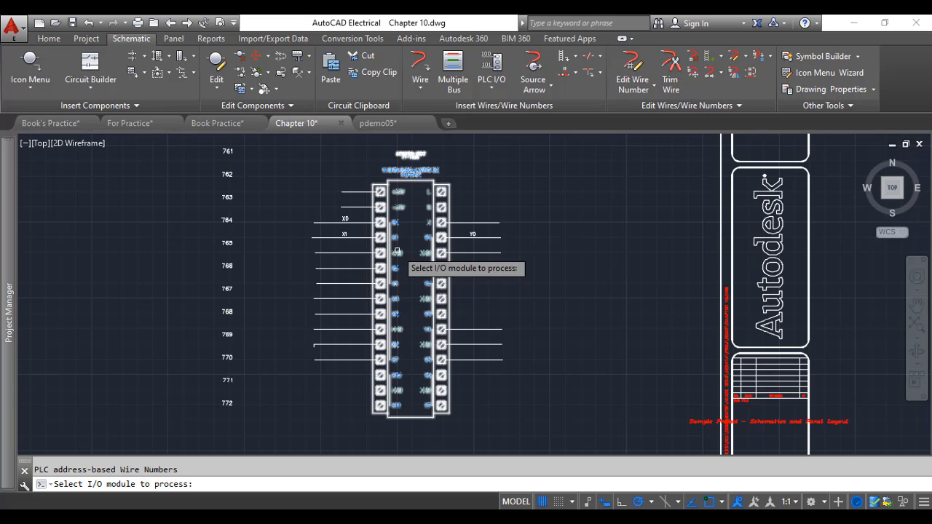
pyautogui.click(411, 175)
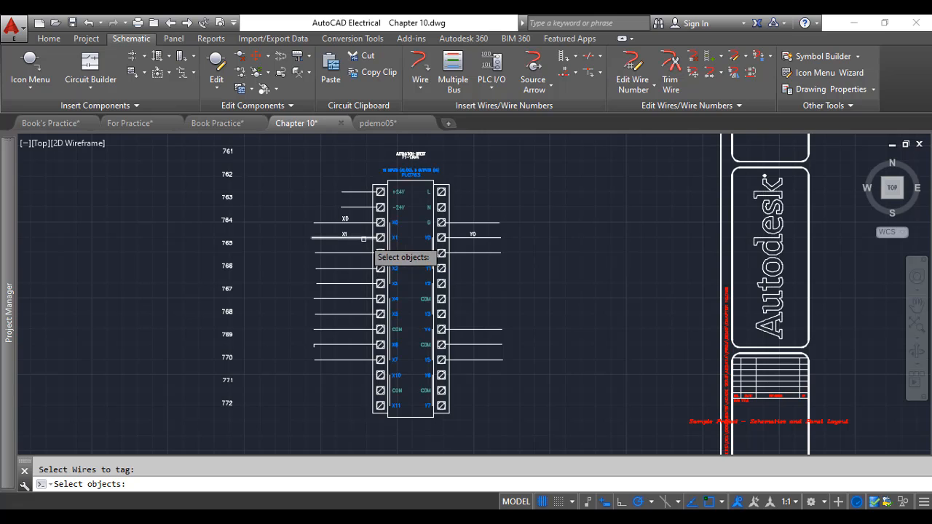
pyautogui.scroll(2, 340, 252)
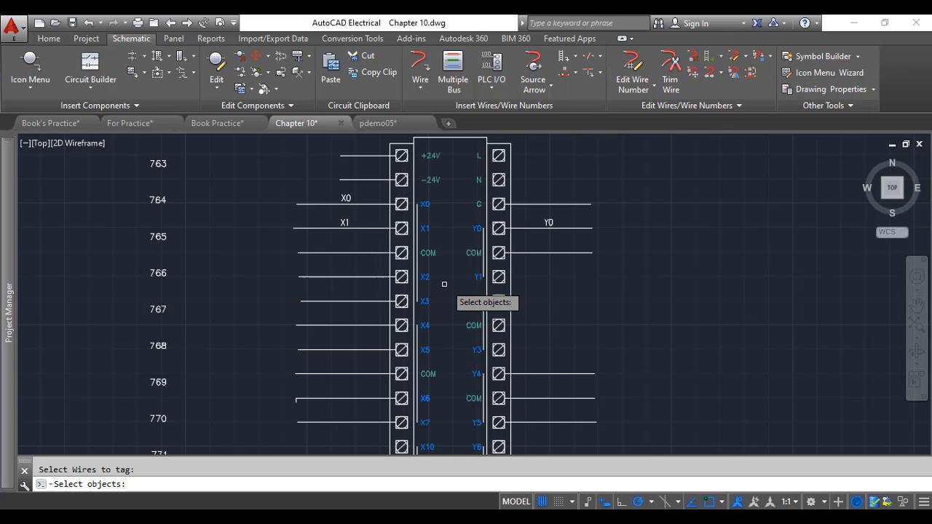
pyautogui.click(356, 276)
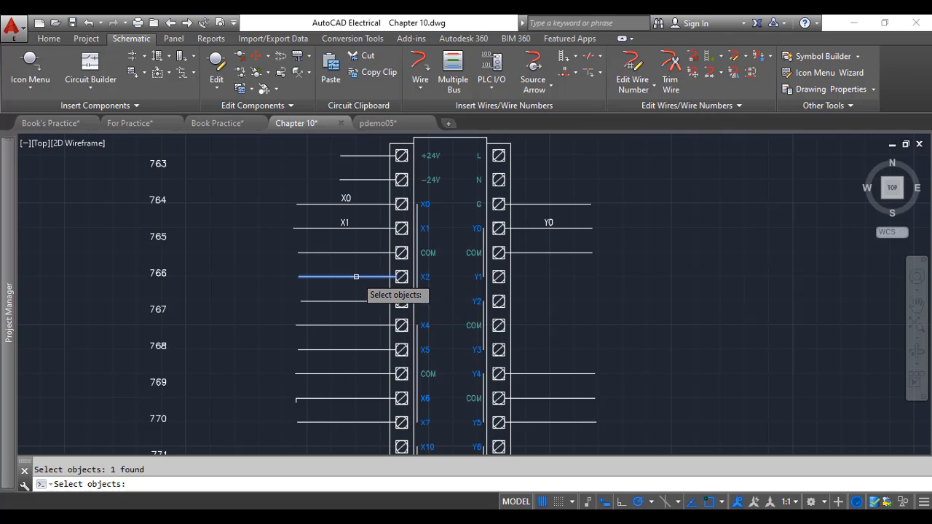
pyautogui.rightClick(356, 276)
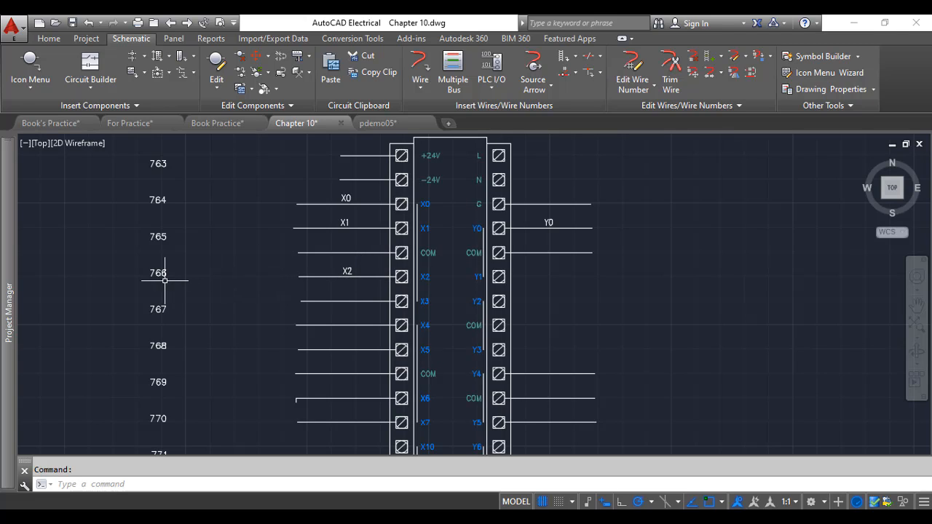
pyautogui.click(376, 293)
pyautogui.press('Escape')
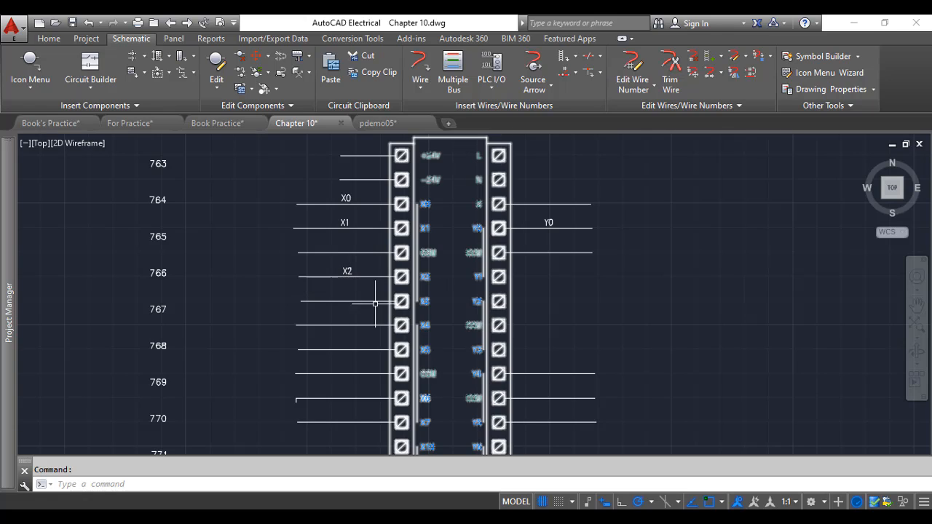
# Insert PLC I/O wire numbers with the %N format on the PLC input wires from X3 down to X7 by window selection
pyautogui.click(491, 73)
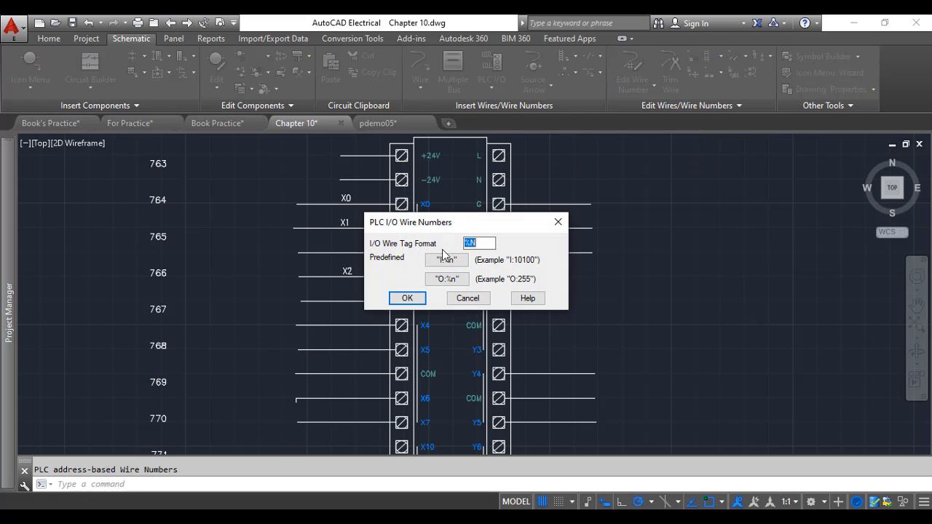
pyautogui.click(407, 298)
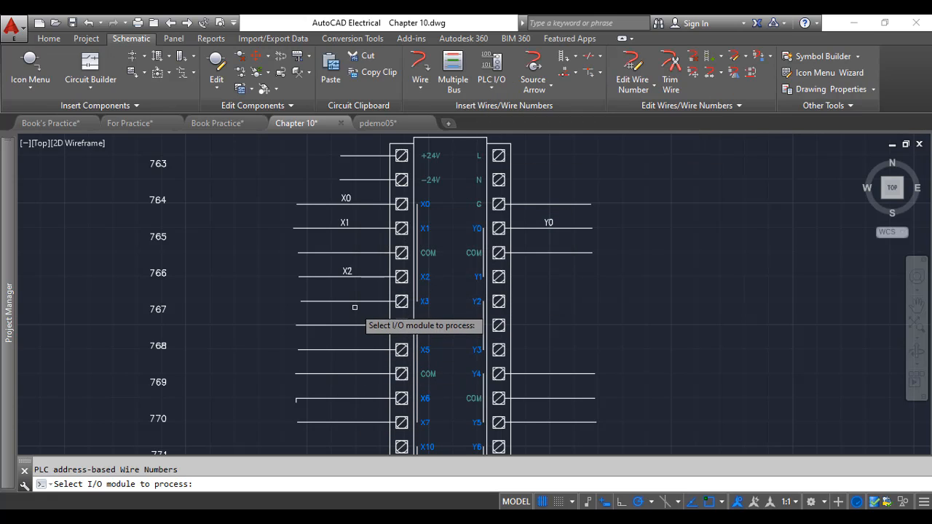
pyautogui.click(431, 259)
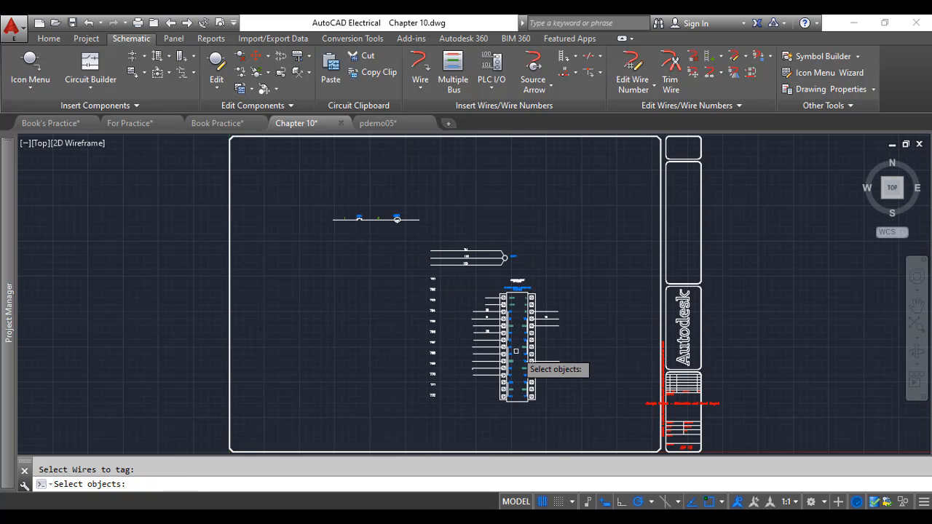
pyautogui.scroll(7, 516, 352)
pyautogui.scroll(-3, 407, 316)
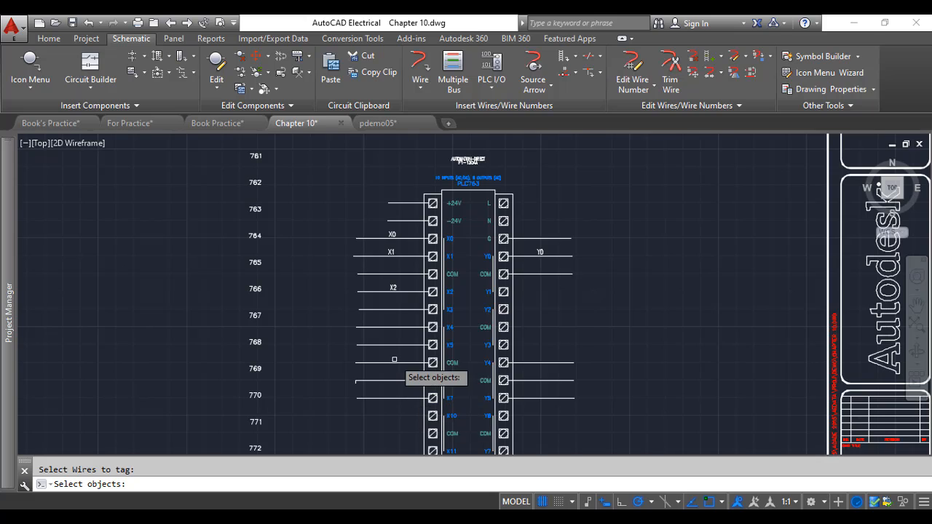
pyautogui.scroll(2, 398, 365)
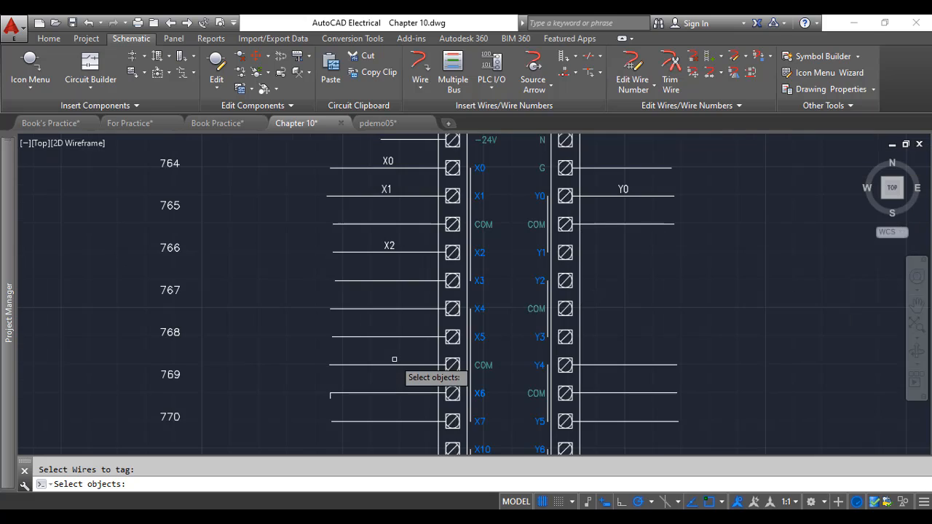
pyautogui.click(401, 431)
pyautogui.click(375, 270)
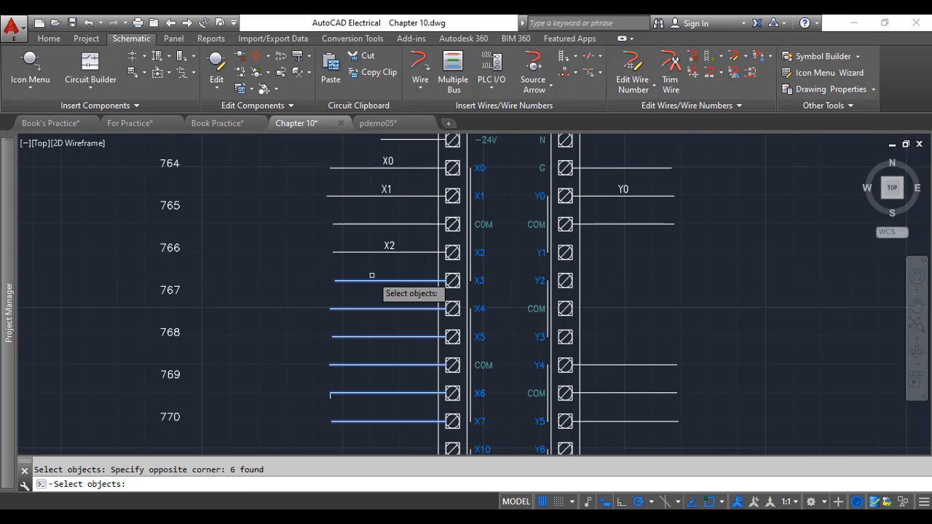
pyautogui.press('Return')
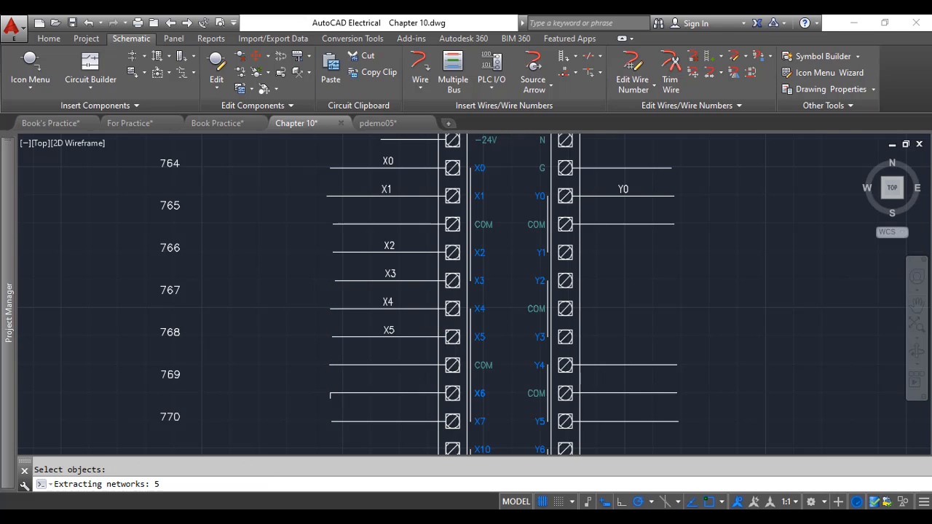
pyautogui.scroll(-2, 401, 367)
pyautogui.scroll(2, 409, 322)
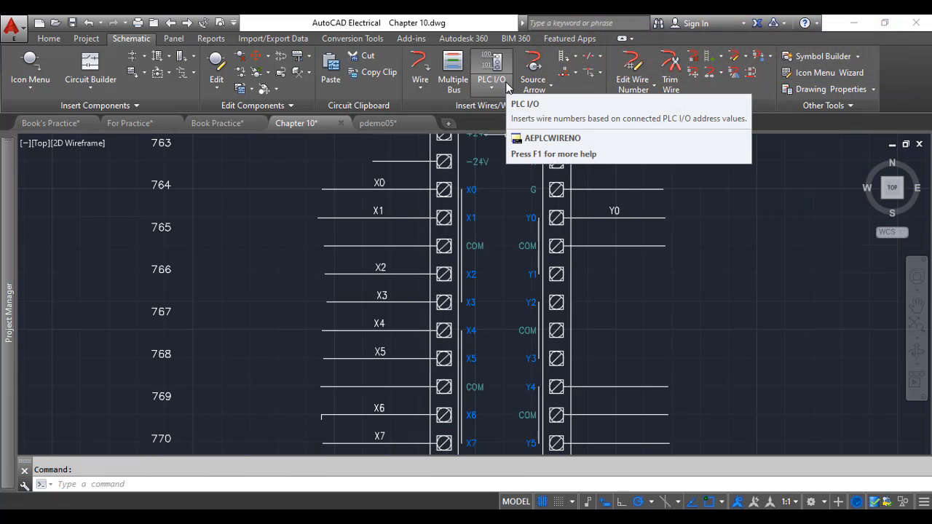
pyautogui.moveTo(440, 310)
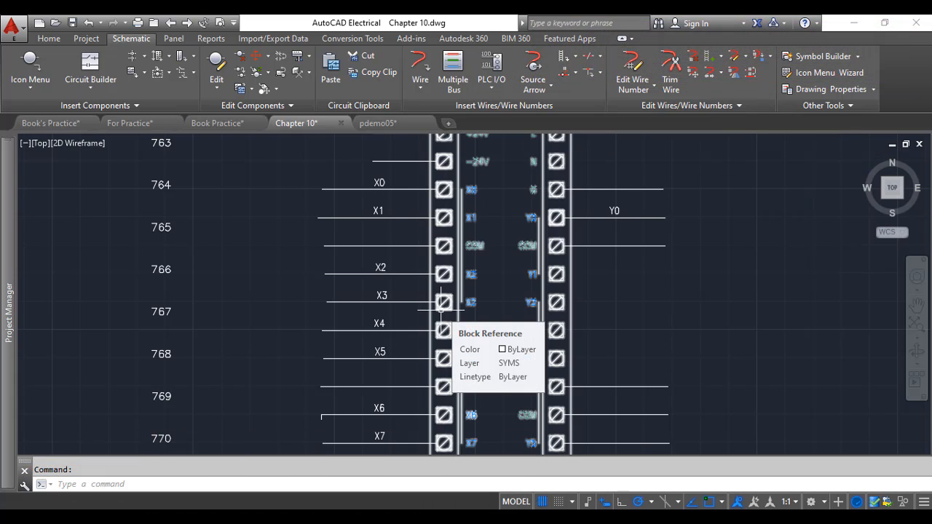